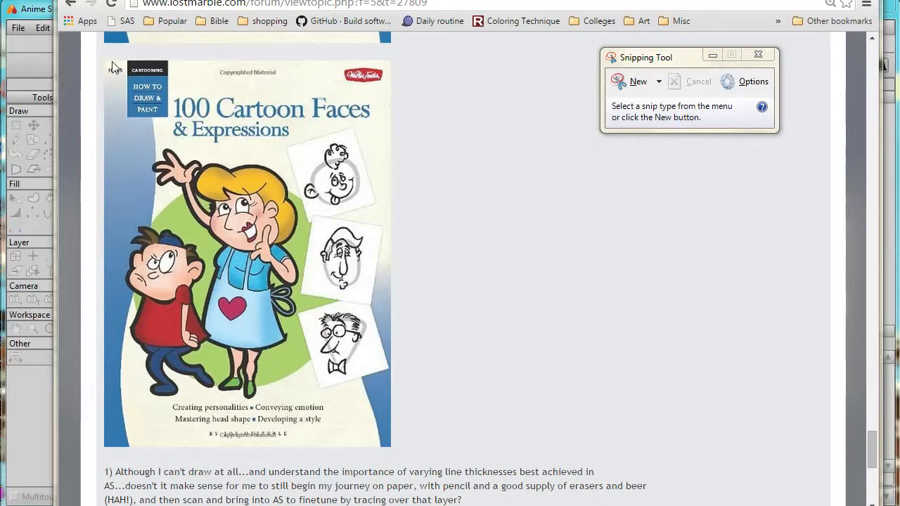
Step: Capture a rectangular snip of the "100 Cartoon Faces & Expressions" cover image on the forum page
{"action": "left_click", "coordinate": [636, 83]}
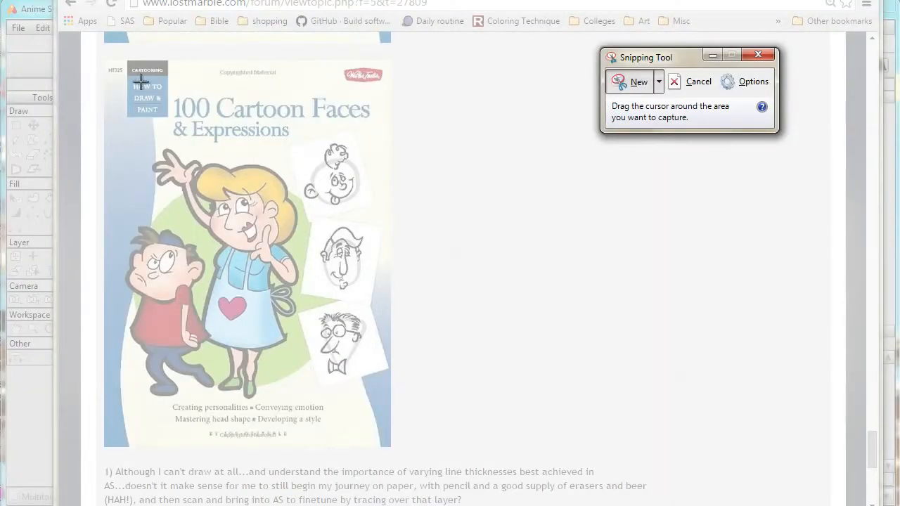
{"action": "left_click_drag", "start_coordinate": [106, 60], "coordinate": [393, 451]}
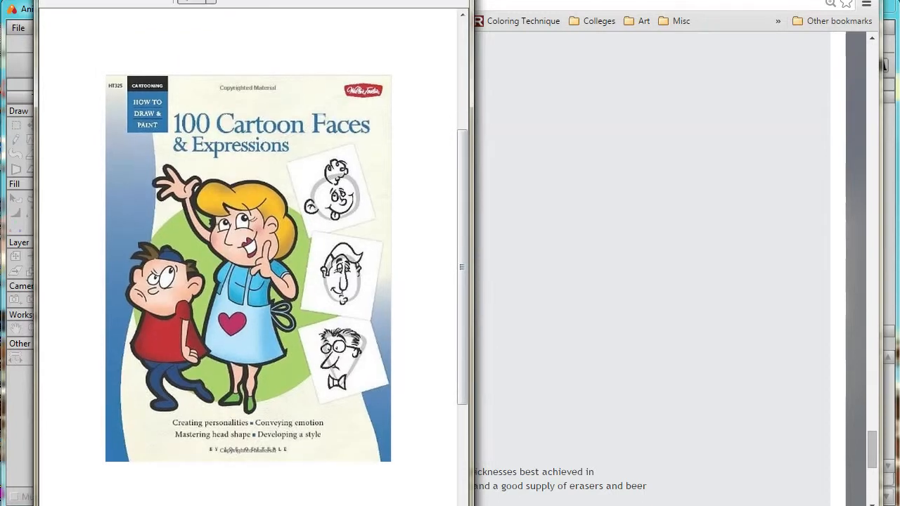
Step: Switch to Anime Studio Pro and create a new blank project
{"action": "key", "text": "alt+Tab"}
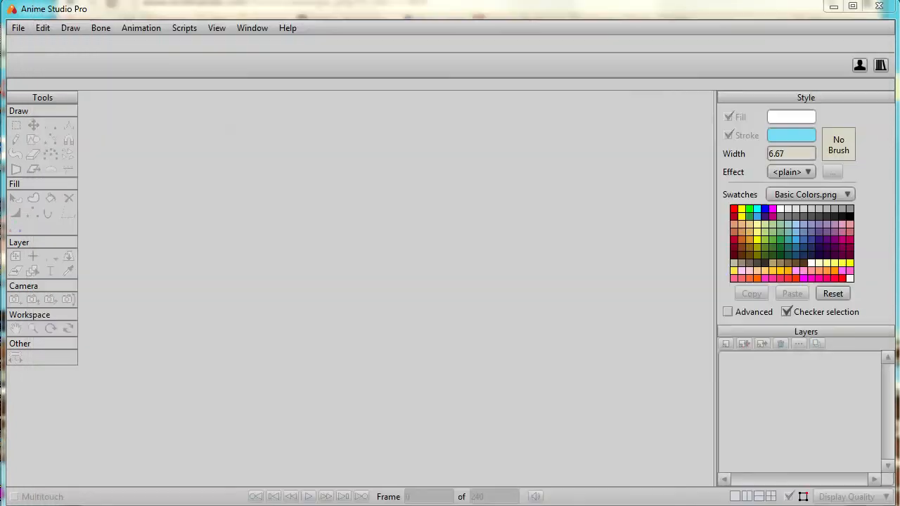
{"action": "left_click", "coordinate": [17, 29]}
{"action": "mouse_move", "coordinate": [32, 90]}
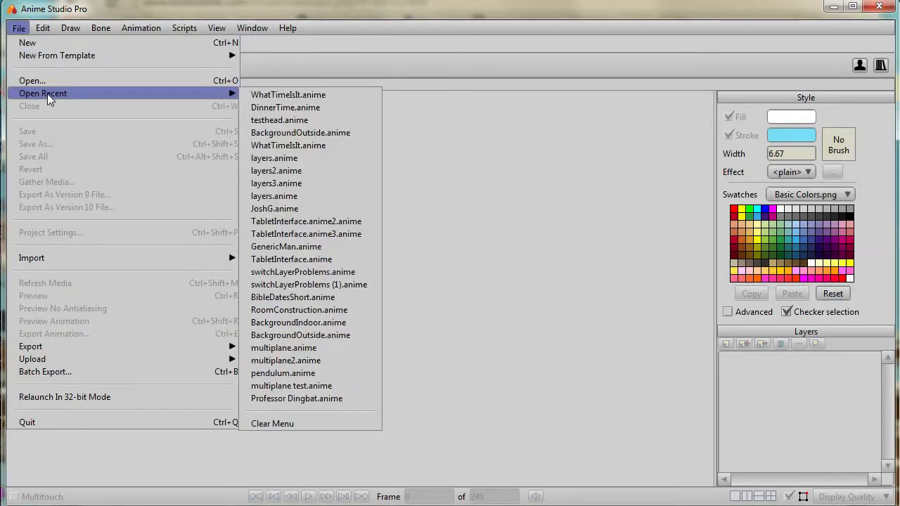
{"action": "mouse_move", "coordinate": [63, 255]}
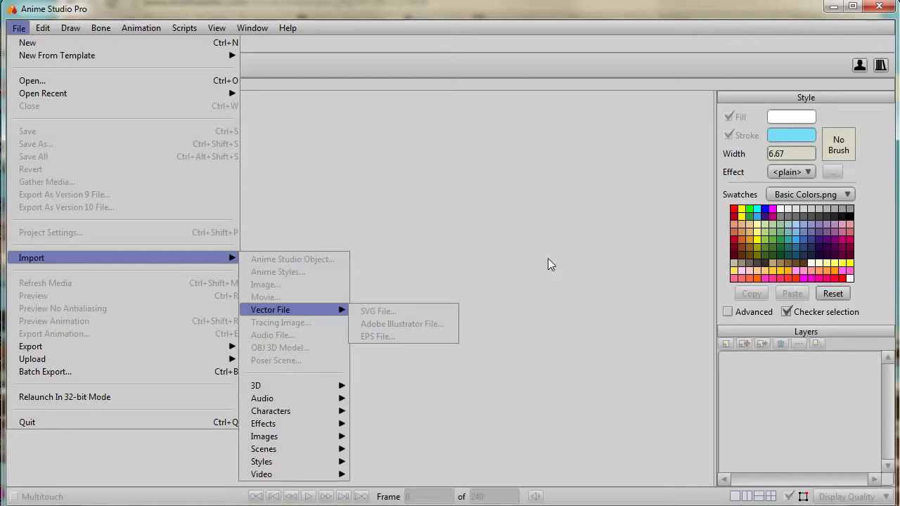
{"action": "left_click", "coordinate": [28, 43]}
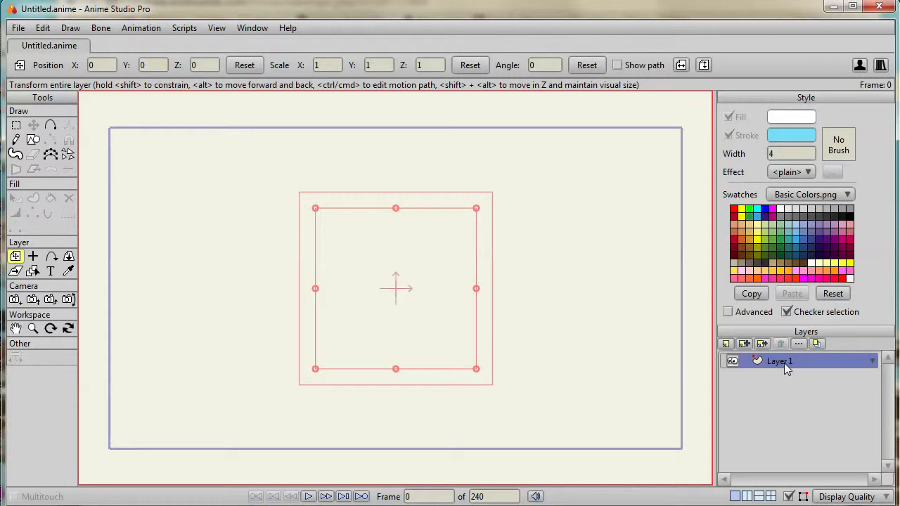
Step: Import Capture.PNG as an image layer, enlarge it to a scale of about 1.41 and shift it toward the frame's left side
{"action": "left_click", "coordinate": [19, 28]}
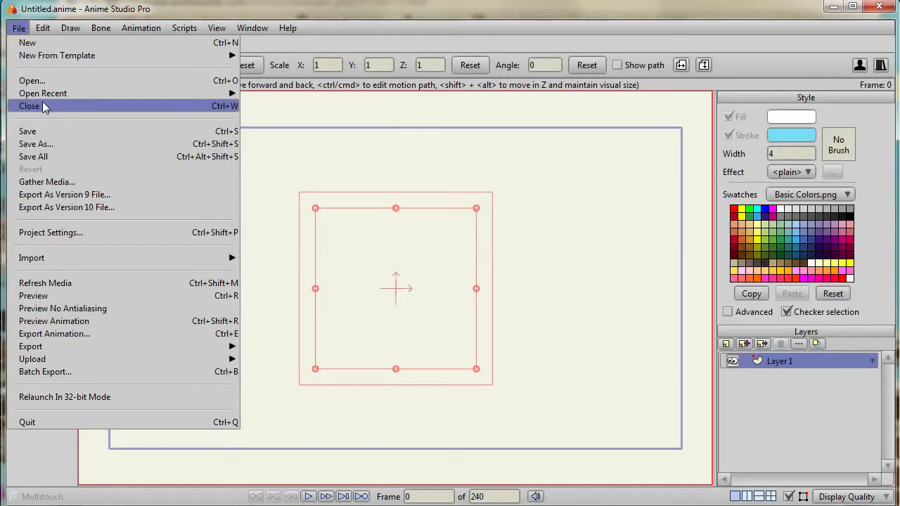
{"action": "mouse_move", "coordinate": [68, 255]}
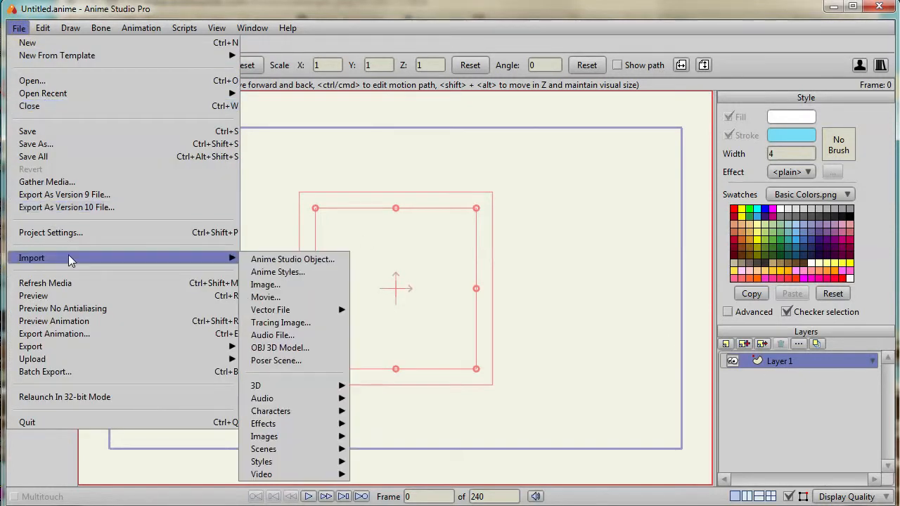
{"action": "left_click", "coordinate": [280, 284]}
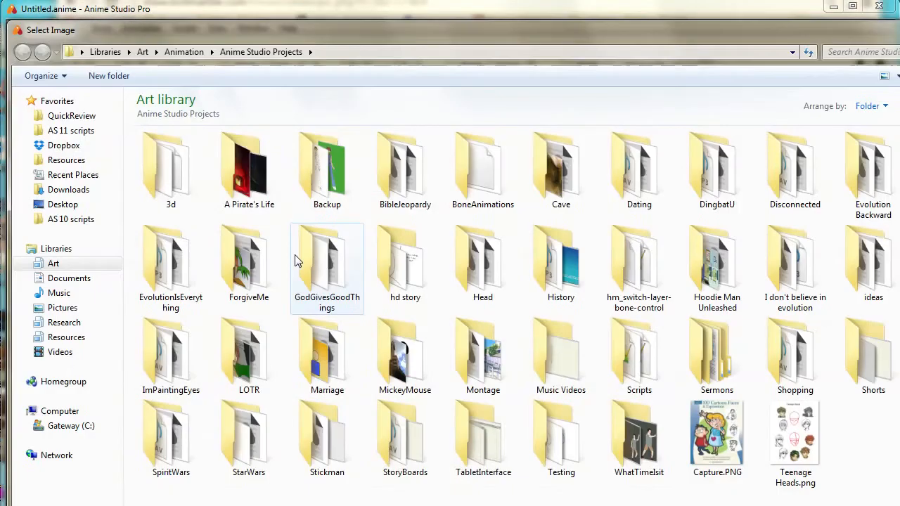
{"action": "left_click", "coordinate": [729, 421]}
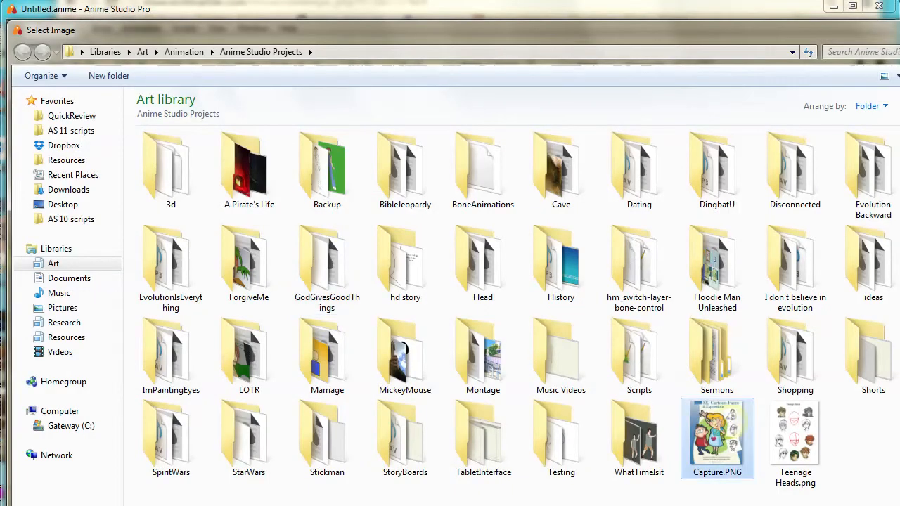
{"action": "key", "text": "Return"}
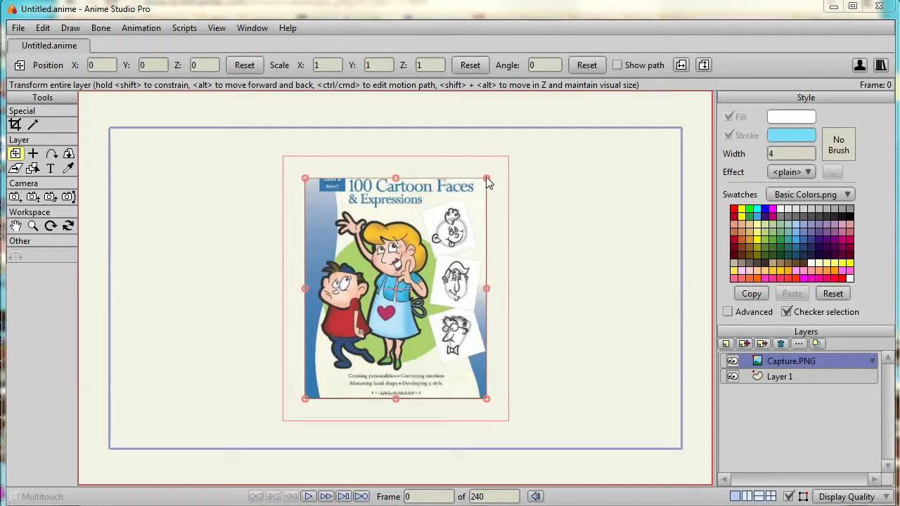
{"action": "left_click_drag", "start_coordinate": [488, 180], "coordinate": [507, 146]}
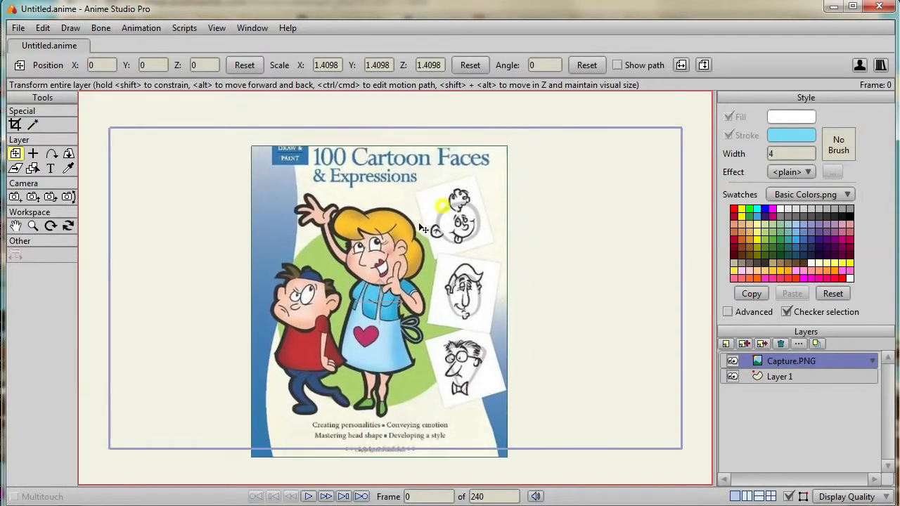
{"action": "left_click_drag", "start_coordinate": [420, 225], "coordinate": [372, 218]}
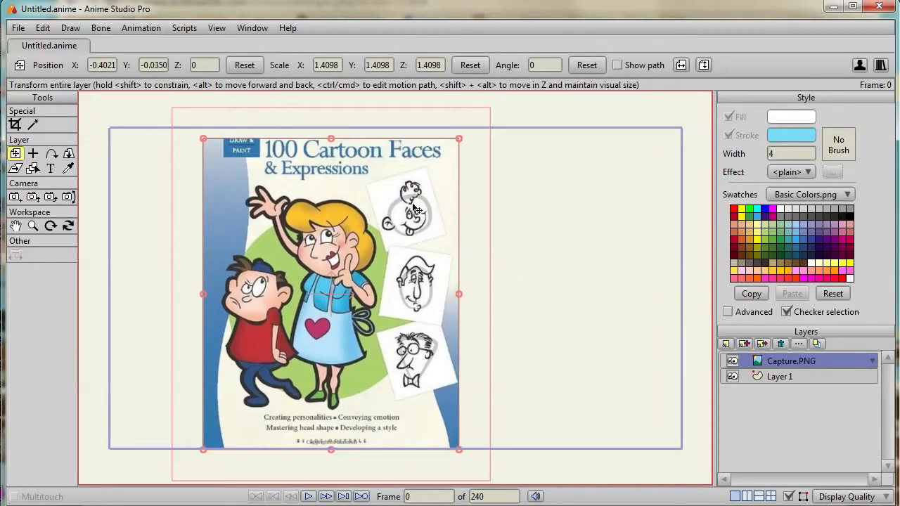
Step: Rename the vector layer Layer 1 to Baby
{"action": "left_click", "coordinate": [773, 377]}
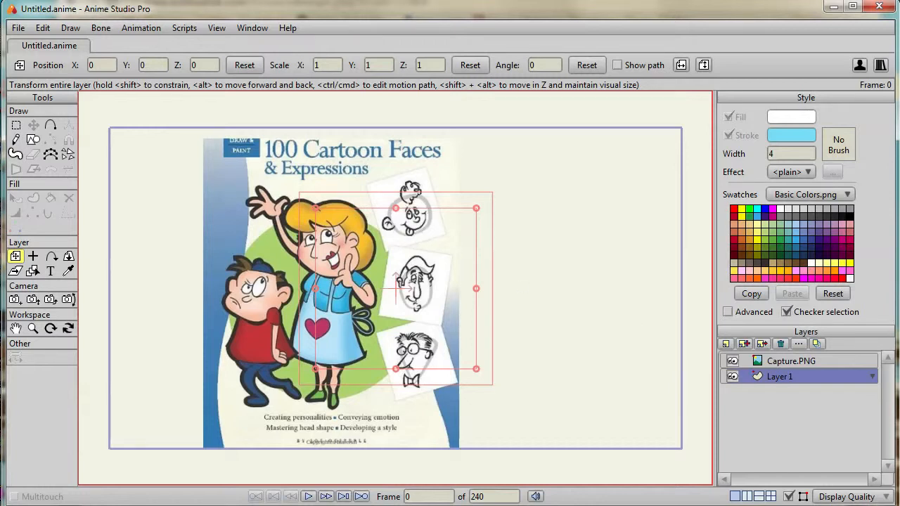
{"action": "double_click", "coordinate": [790, 376]}
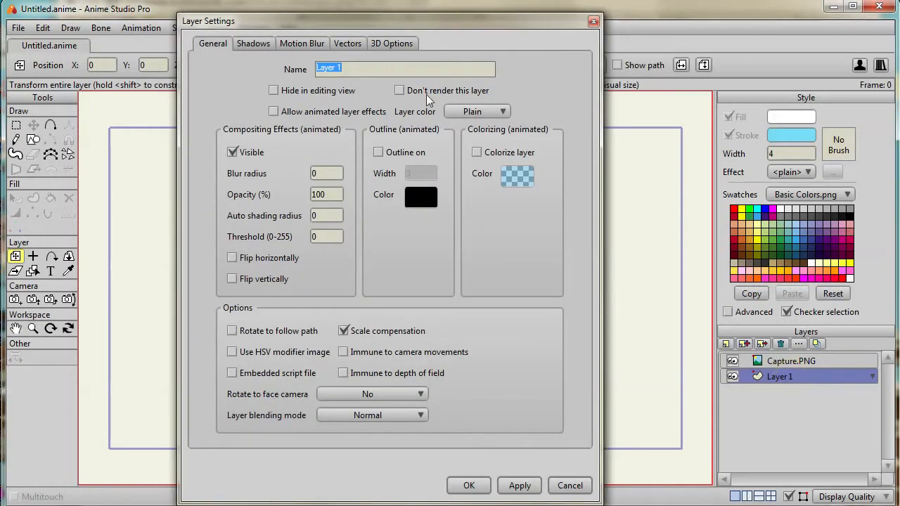
{"action": "type", "text": "Baby"}
{"action": "key", "text": "Return"}
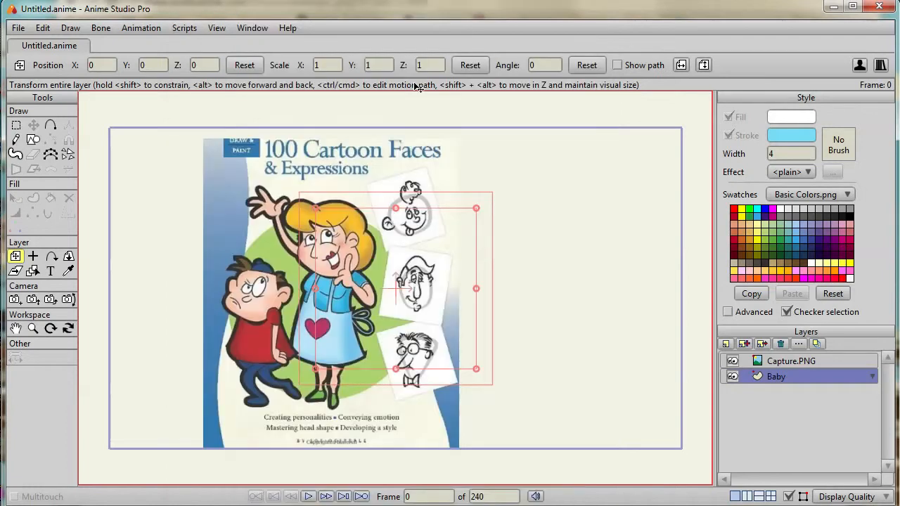
Step: Enlarge the Capture.PNG layer to a scale of about 5.75 and reposition it so the baby's face sits mid-frame
{"action": "left_click_drag", "start_coordinate": [425, 243], "coordinate": [422, 297]}
{"action": "left_click", "coordinate": [799, 363]}
{"action": "scroll", "coordinate": [448, 286], "scroll_direction": "up", "scroll_amount": 4}
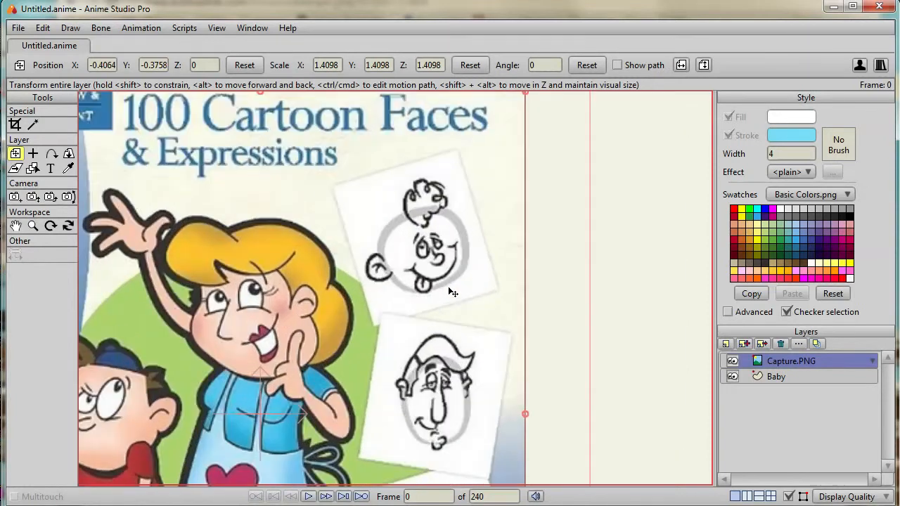
{"action": "scroll", "coordinate": [452, 293], "scroll_direction": "down", "scroll_amount": 4}
{"action": "left_click_drag", "start_coordinate": [465, 190], "coordinate": [615, 6]}
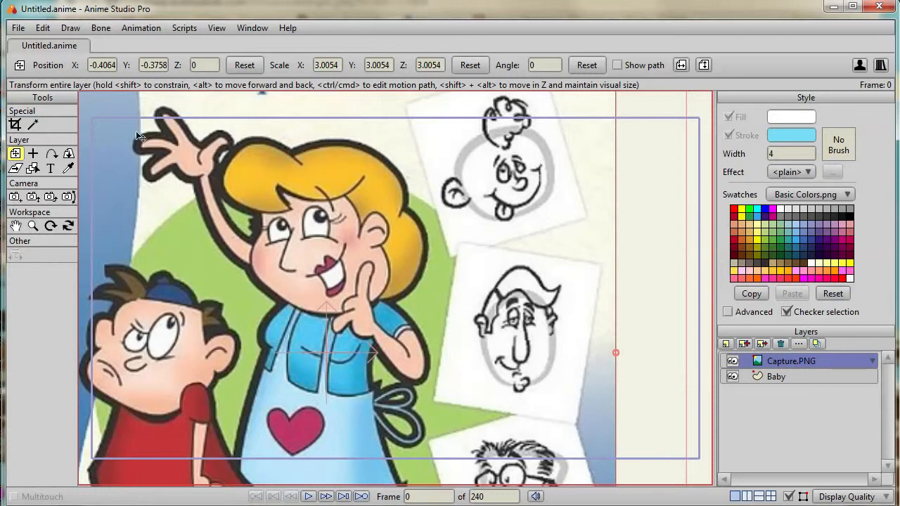
{"action": "left_click_drag", "start_coordinate": [392, 192], "coordinate": [329, 335]}
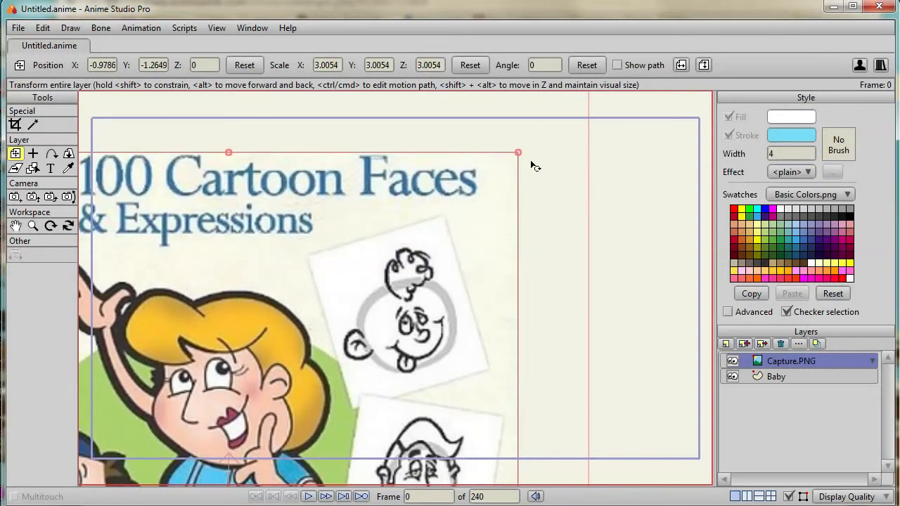
{"action": "left_click_drag", "start_coordinate": [518, 153], "coordinate": [763, 13]}
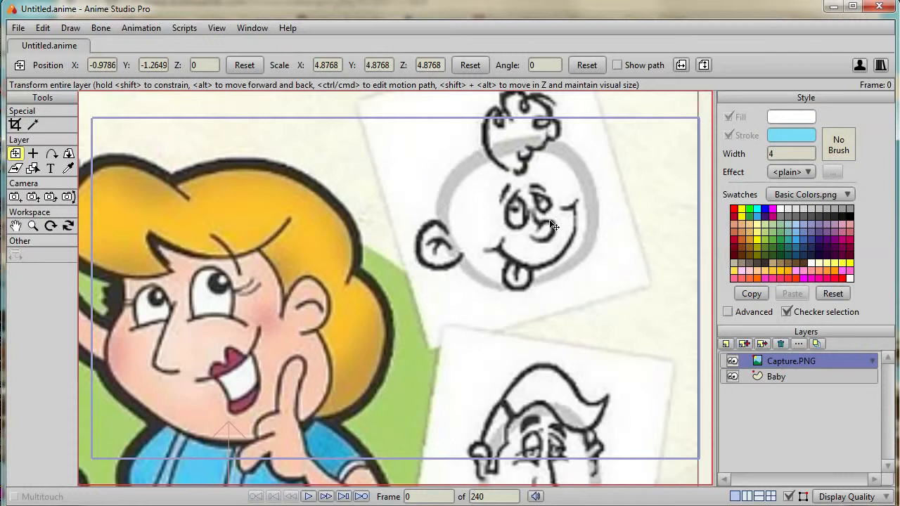
{"action": "left_click_drag", "start_coordinate": [550, 224], "coordinate": [354, 438]}
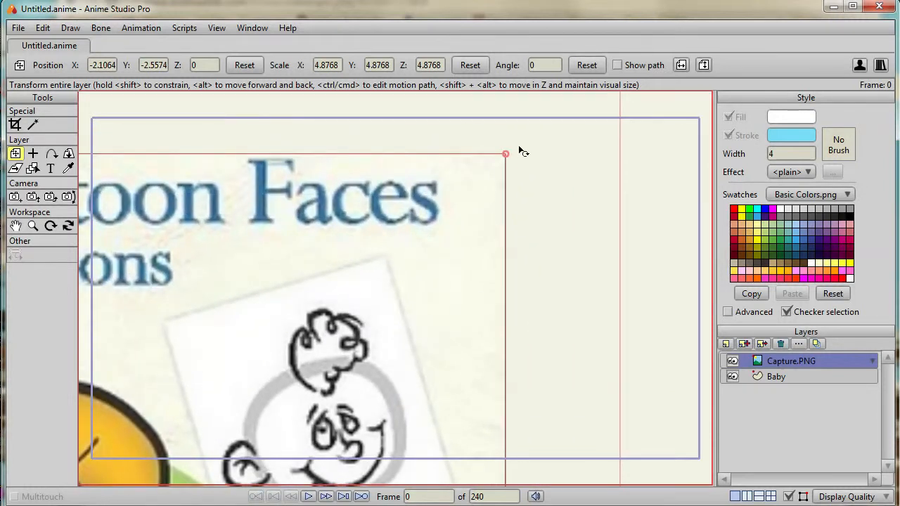
{"action": "left_click_drag", "start_coordinate": [506, 156], "coordinate": [620, 87]}
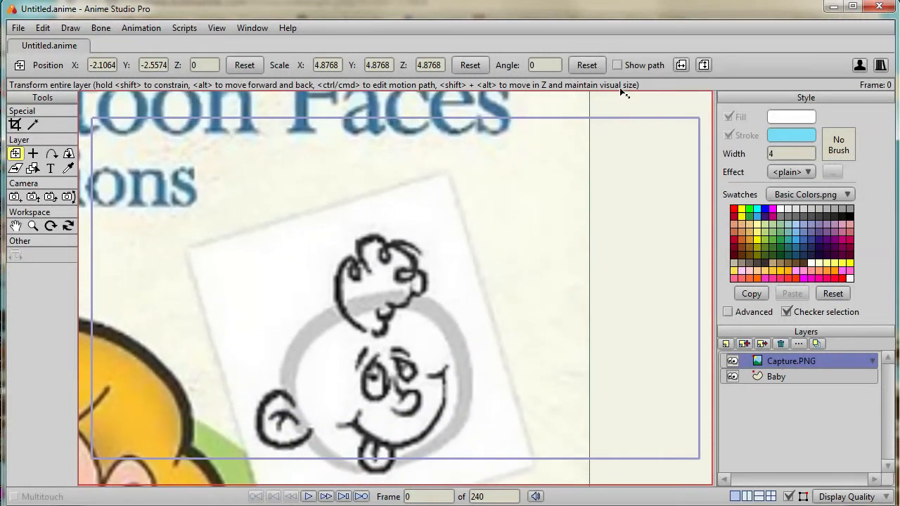
{"action": "left_click_drag", "start_coordinate": [484, 272], "coordinate": [507, 214]}
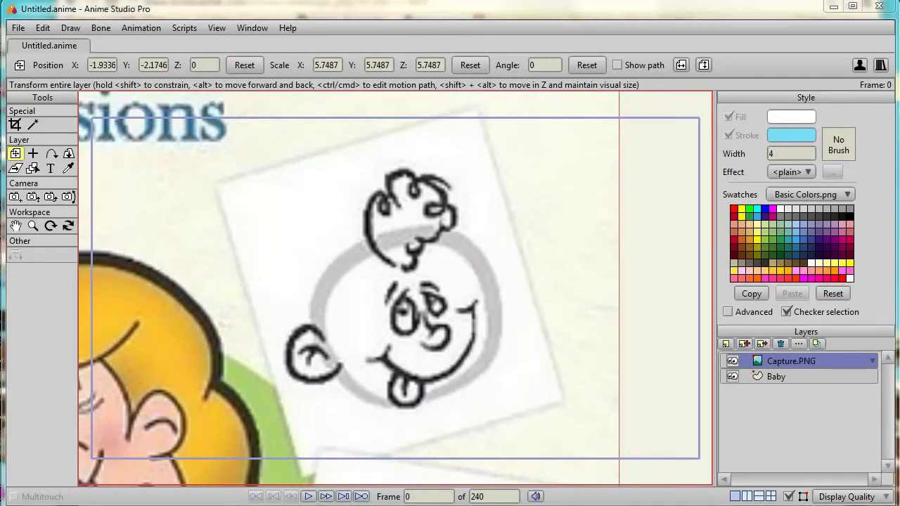
Step: Set the Capture.PNG layer's opacity to 30% in its layer settings
{"action": "left_click", "coordinate": [799, 344]}
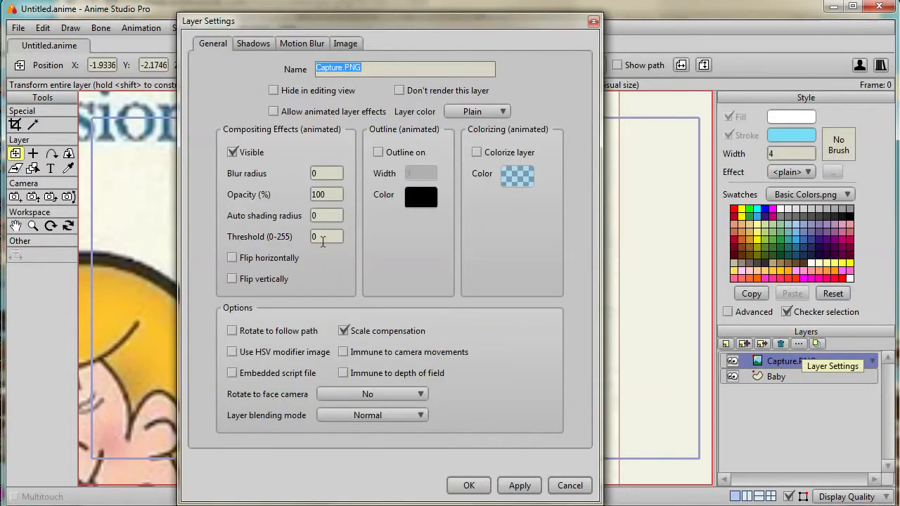
{"action": "left_click", "coordinate": [321, 190]}
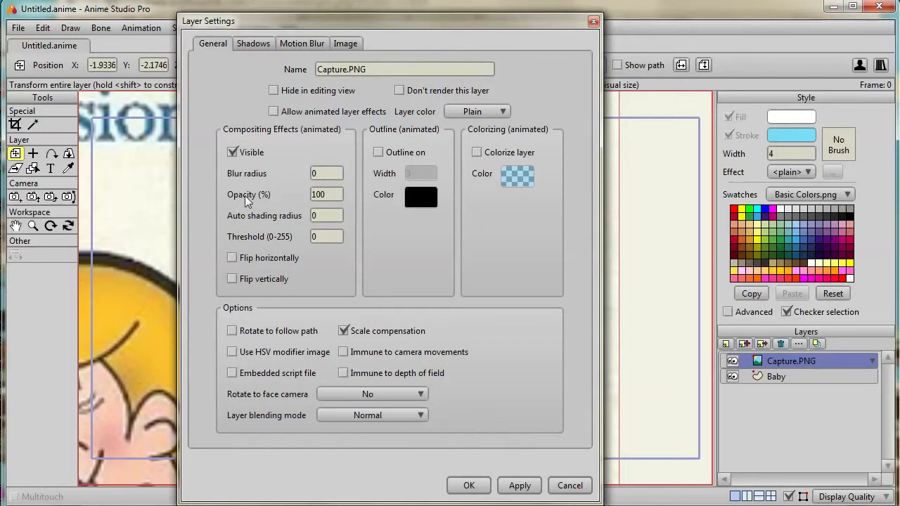
{"action": "left_click", "coordinate": [328, 195]}
{"action": "type", "text": "30"}
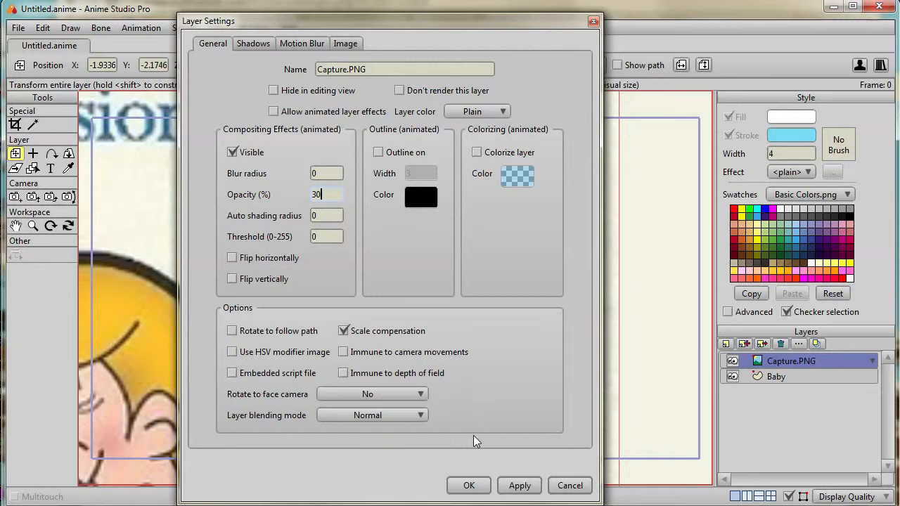
{"action": "left_click", "coordinate": [469, 485]}
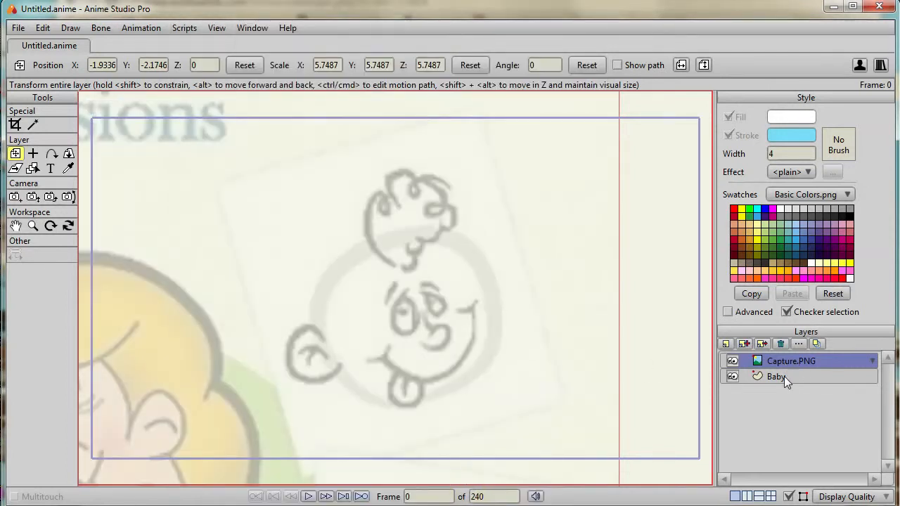
Step: Select the Baby layer and set its stroke colour to a medium grey
{"action": "left_click", "coordinate": [727, 344]}
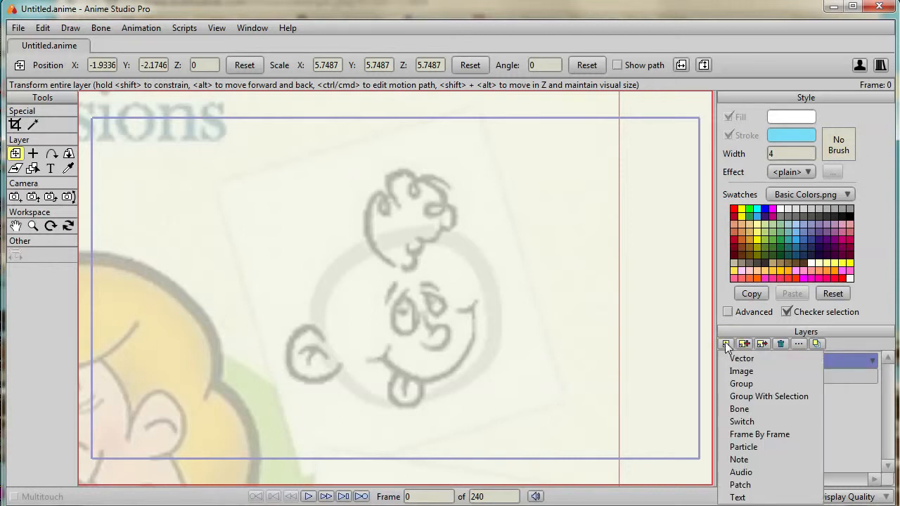
{"action": "left_click", "coordinate": [847, 380]}
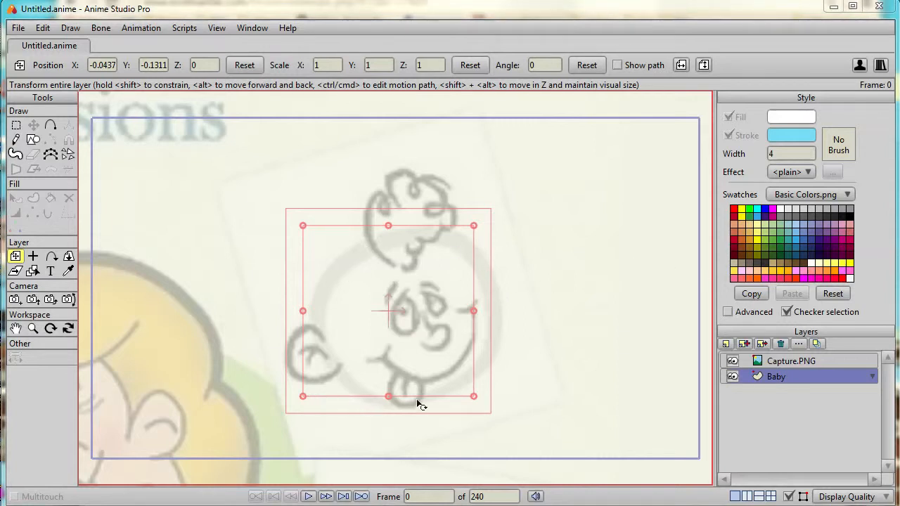
{"action": "left_click", "coordinate": [799, 141]}
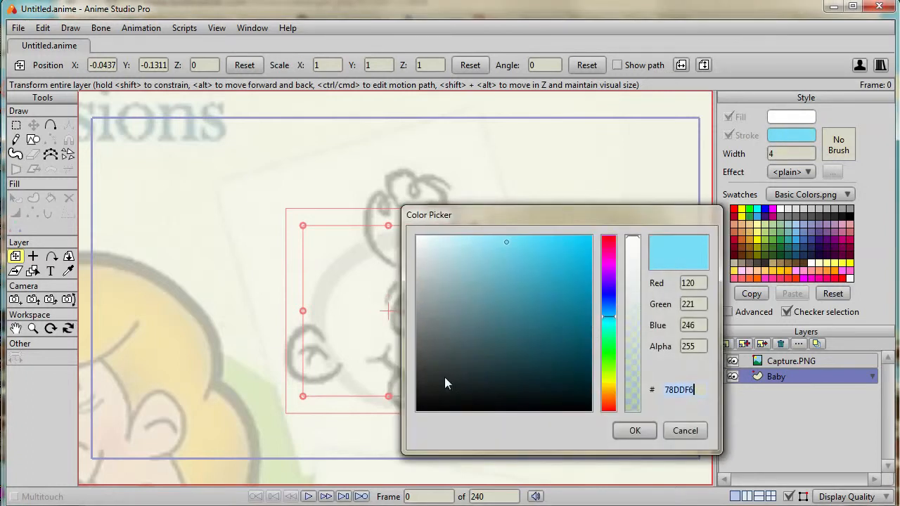
{"action": "left_click", "coordinate": [429, 313]}
{"action": "left_click_drag", "start_coordinate": [417, 308], "coordinate": [419, 292]}
{"action": "left_click", "coordinate": [634, 430]}
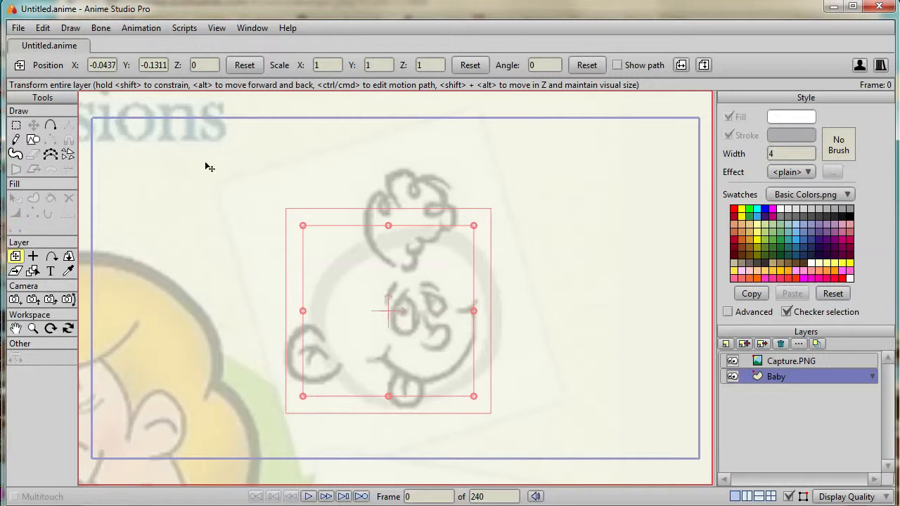
Step: Draw an unfilled, stroked oval around the baby's head and shift it slightly to fit the faint head outline
{"action": "left_click", "coordinate": [33, 140]}
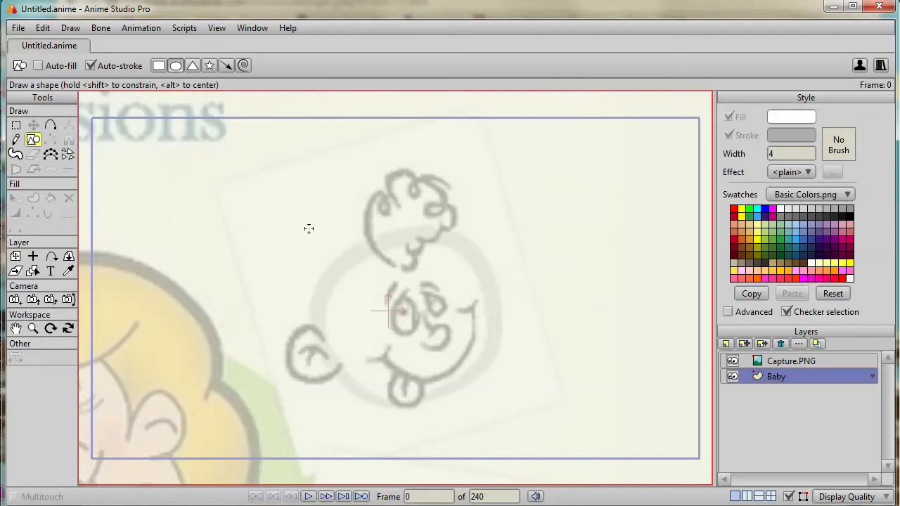
{"action": "mouse_move", "coordinate": [309, 228]}
{"action": "left_mouse_down"}
{"action": "mouse_move", "coordinate": [349, 310]}
{"action": "mouse_move", "coordinate": [450, 387]}
{"action": "mouse_move", "coordinate": [497, 404]}
{"action": "left_mouse_up"}
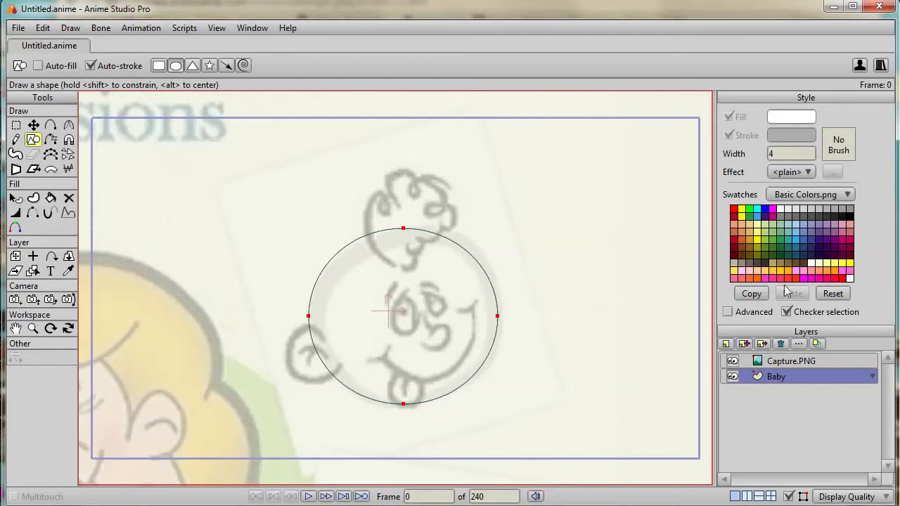
{"action": "key", "text": "q"}
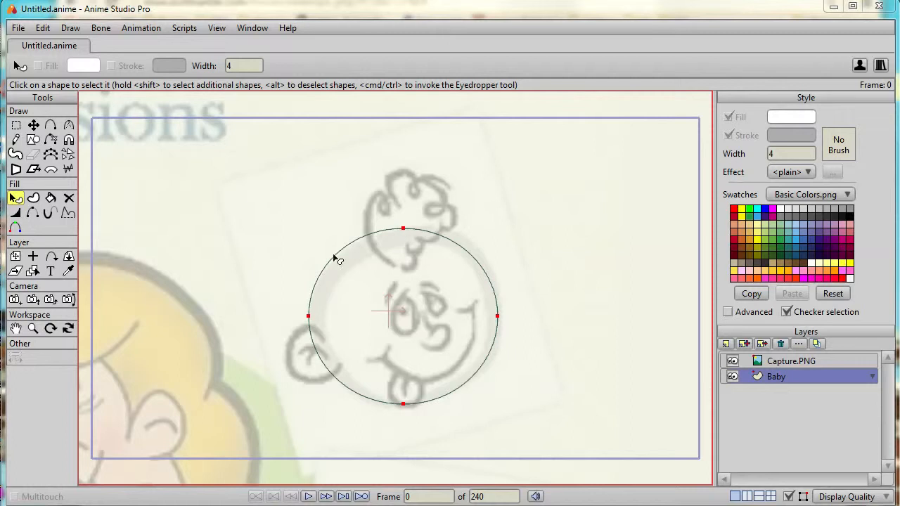
{"action": "left_click", "coordinate": [34, 126]}
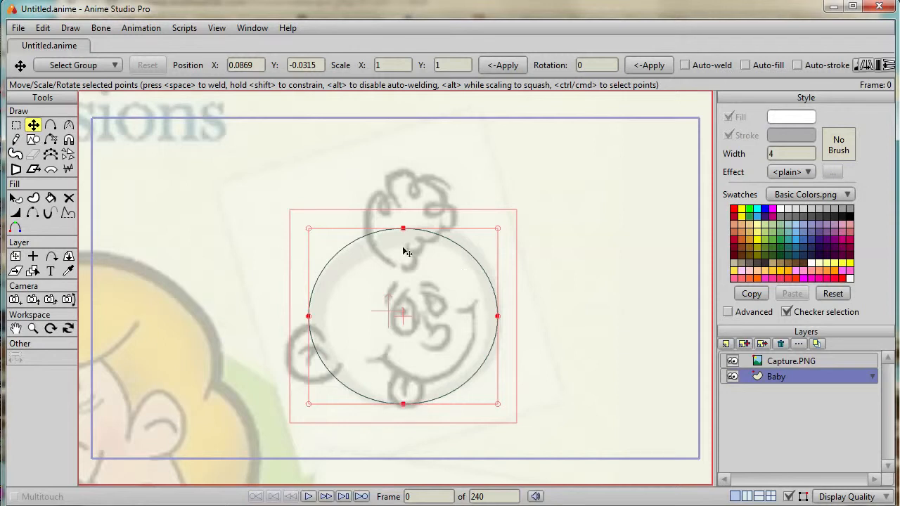
{"action": "mouse_move", "coordinate": [431, 311]}
{"action": "left_mouse_down"}
{"action": "mouse_move", "coordinate": [428, 305]}
{"action": "mouse_move", "coordinate": [442, 307]}
{"action": "mouse_move", "coordinate": [441, 321]}
{"action": "mouse_move", "coordinate": [439, 313]}
{"action": "left_mouse_up"}
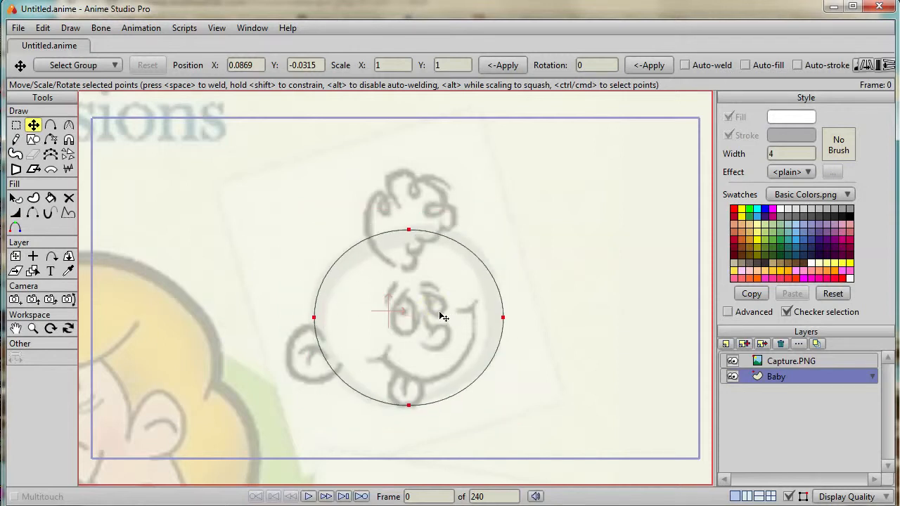
Step: Deselect the oval's points and move only its top point right and slightly down, to about X 0.22, Y 0.45
{"action": "left_click", "coordinate": [15, 125]}
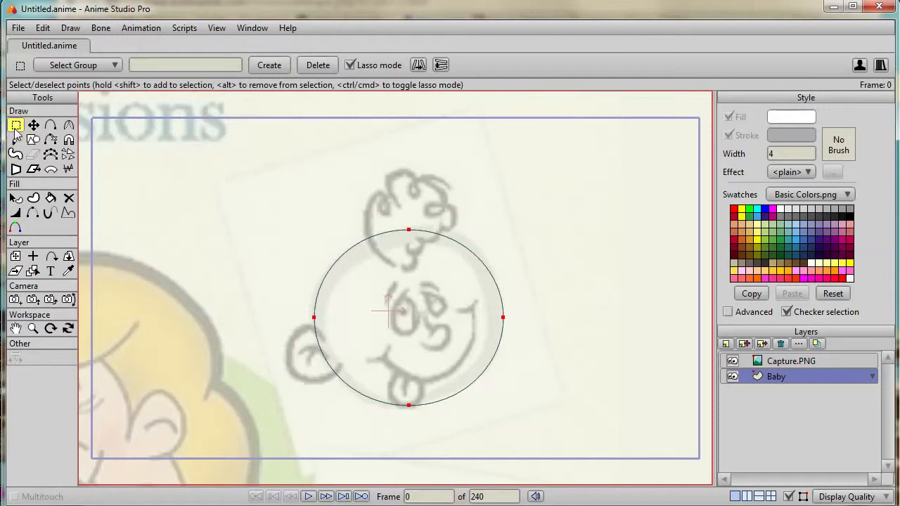
{"action": "left_click", "coordinate": [243, 201]}
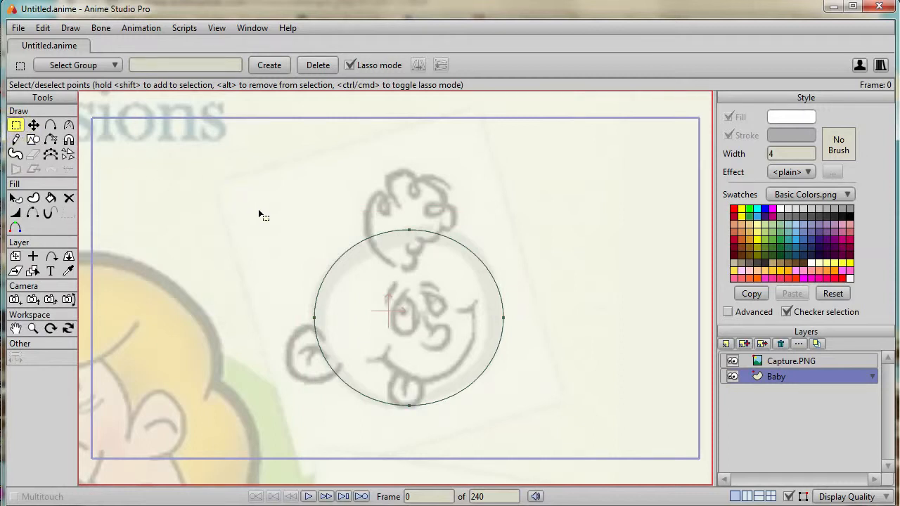
{"action": "left_click", "coordinate": [33, 125]}
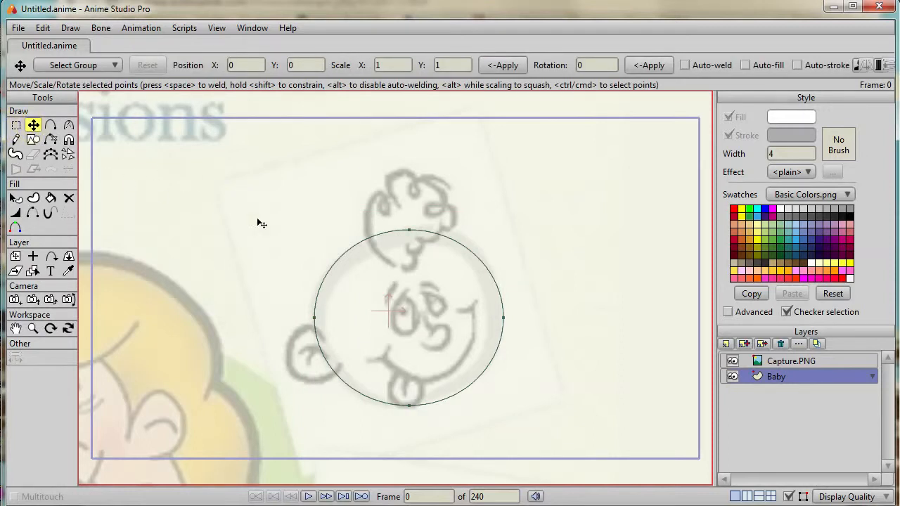
{"action": "left_click_drag", "start_coordinate": [409, 230], "coordinate": [427, 236]}
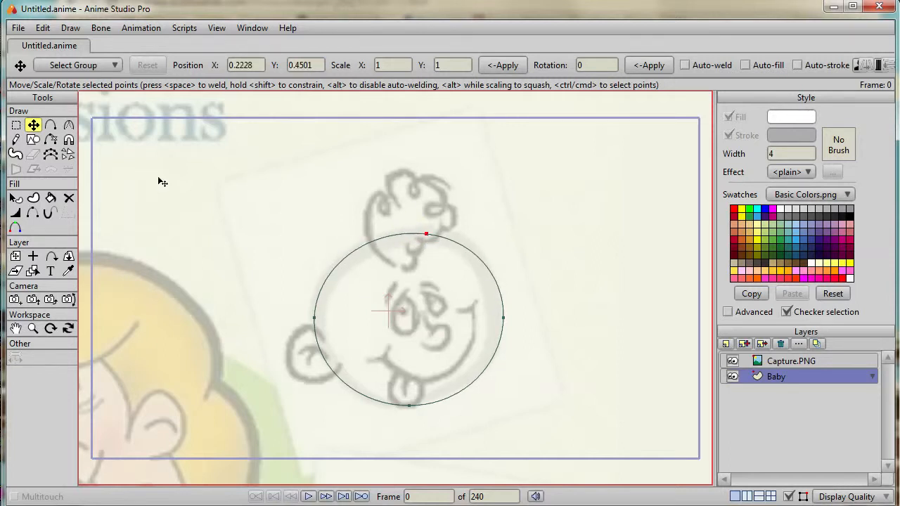
Step: Add a point on the head outline's upper left, pull its right point inward and shift its top point to about X 0.28, Y 0.45
{"action": "left_click", "coordinate": [50, 126]}
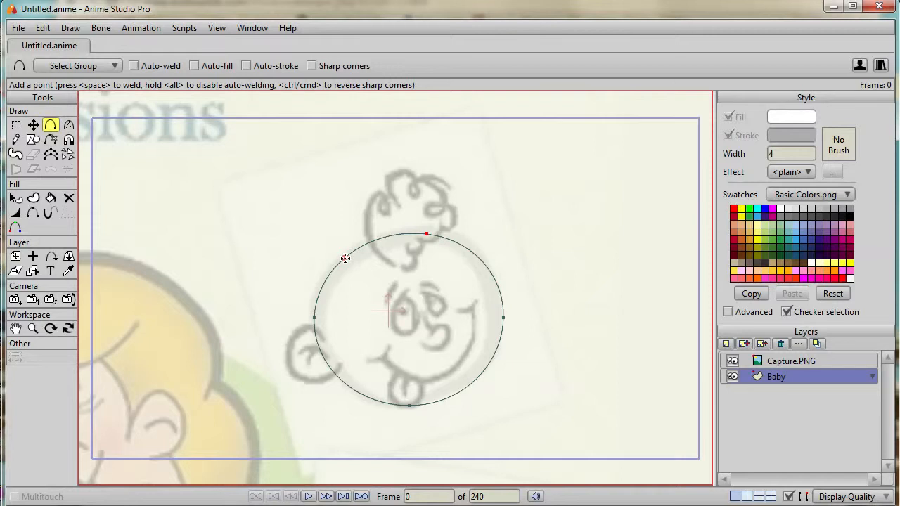
{"action": "left_click_drag", "start_coordinate": [345, 258], "coordinate": [348, 261]}
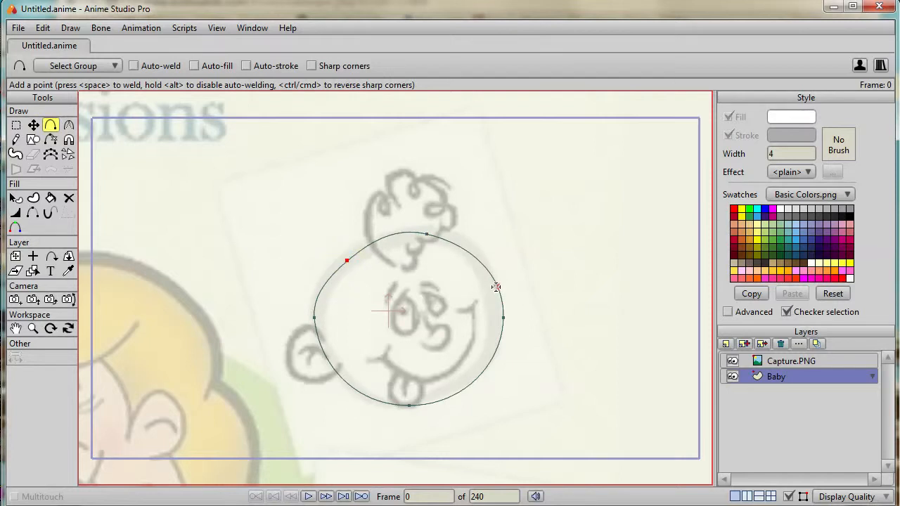
{"action": "left_click", "coordinate": [34, 126]}
{"action": "left_click_drag", "start_coordinate": [503, 317], "coordinate": [495, 315]}
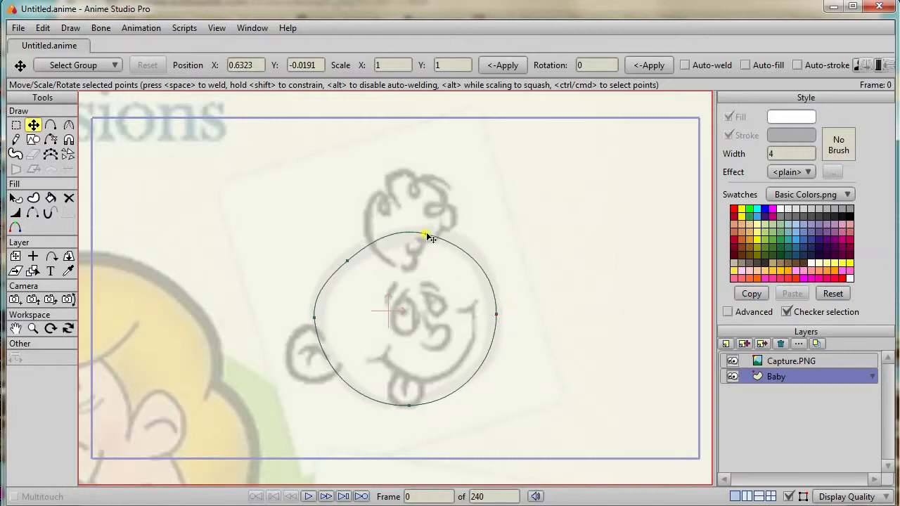
{"action": "left_click_drag", "start_coordinate": [427, 234], "coordinate": [436, 233]}
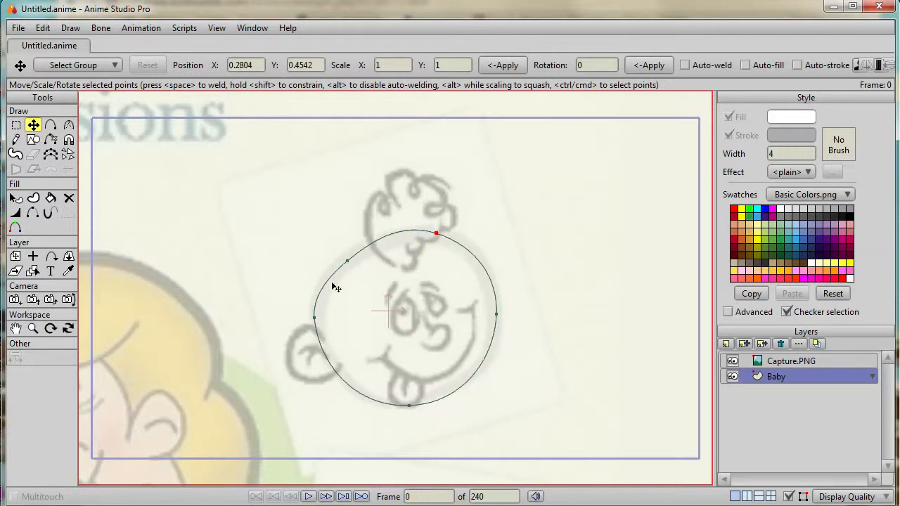
Step: Adjust the curvature at the head outline's left and upper-left points, and nudge the upper-left point outward to match the sketch
{"action": "left_click", "coordinate": [68, 125]}
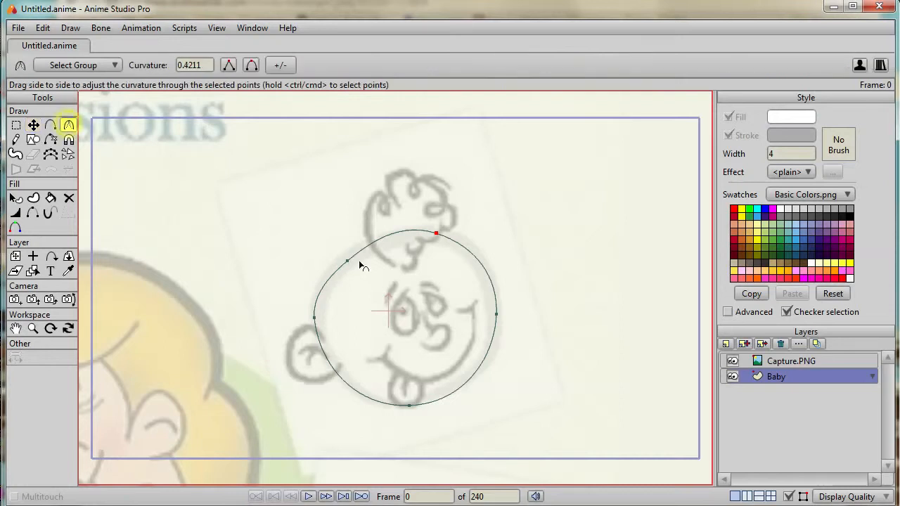
{"action": "left_click_drag", "start_coordinate": [348, 262], "coordinate": [198, 276]}
{"action": "left_click_drag", "start_coordinate": [326, 325], "coordinate": [351, 321]}
{"action": "left_click_drag", "start_coordinate": [349, 288], "coordinate": [300, 326]}
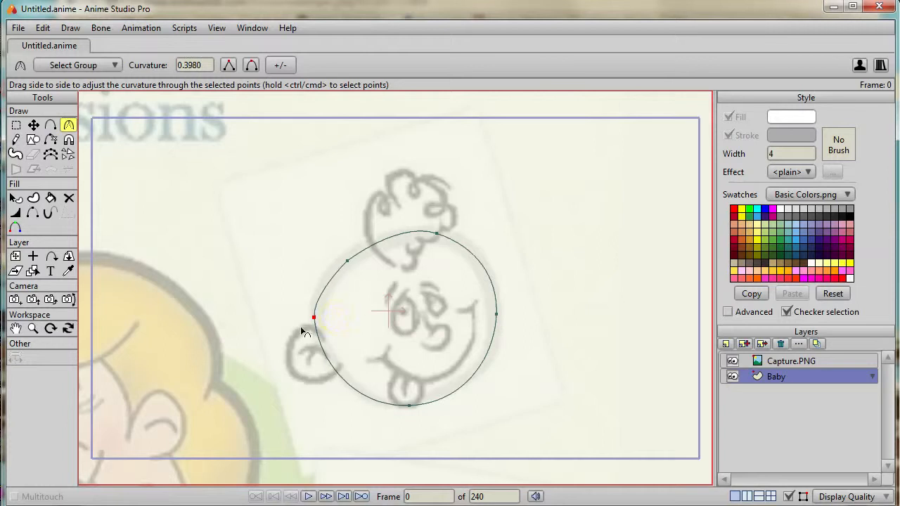
{"action": "left_click", "coordinate": [347, 261]}
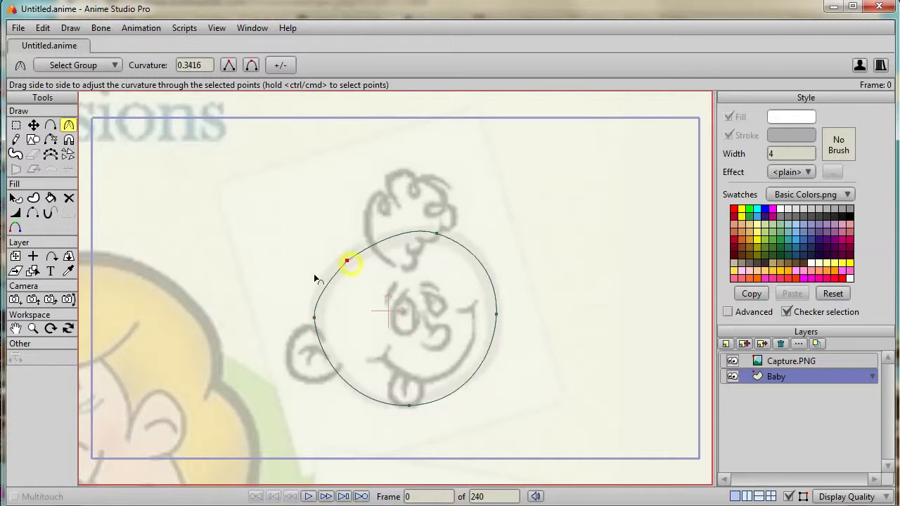
{"action": "left_click_drag", "start_coordinate": [331, 284], "coordinate": [347, 262]}
{"action": "left_click", "coordinate": [33, 125]}
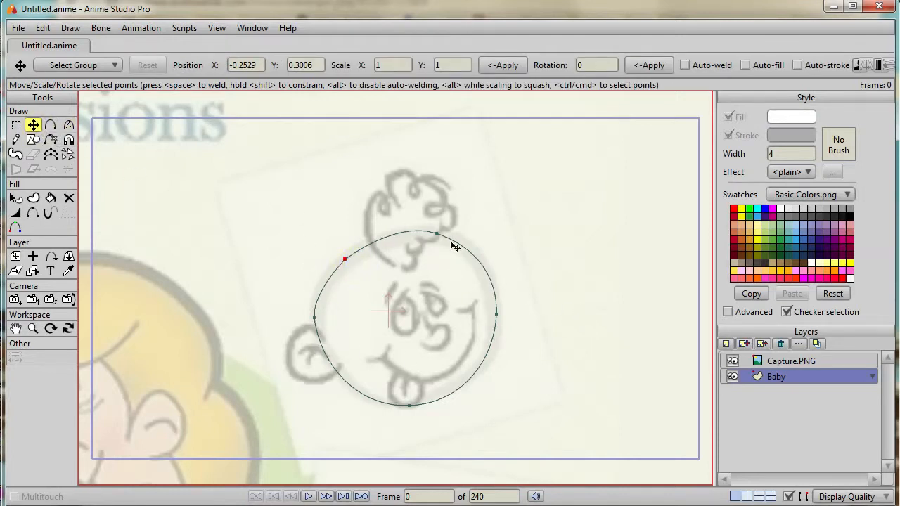
Step: Select the head outline shape, try a stroke width of 20, settle on 30 and deselect the shape
{"action": "left_click", "coordinate": [15, 199]}
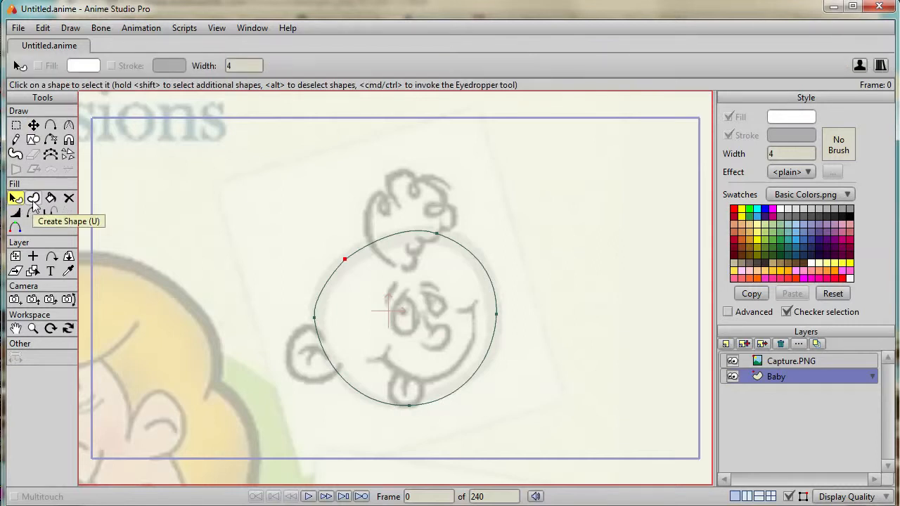
{"action": "left_click", "coordinate": [336, 279]}
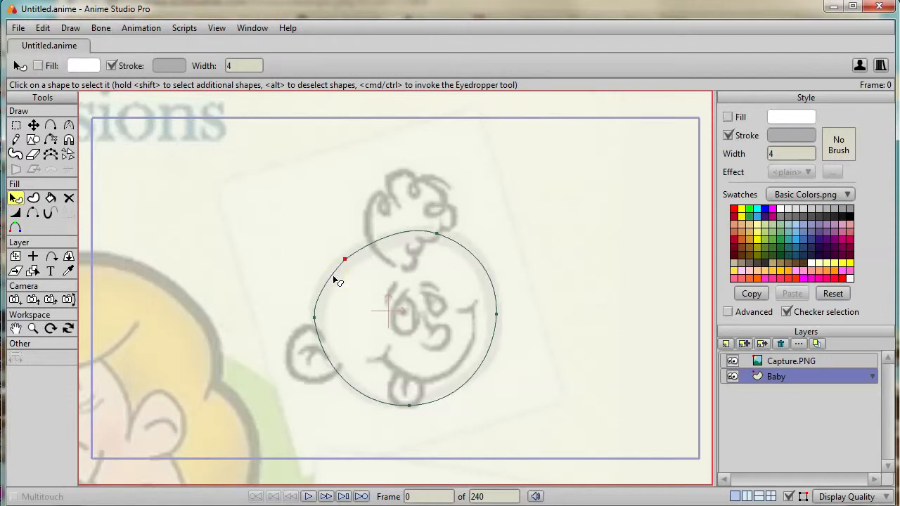
{"action": "left_click", "coordinate": [333, 275]}
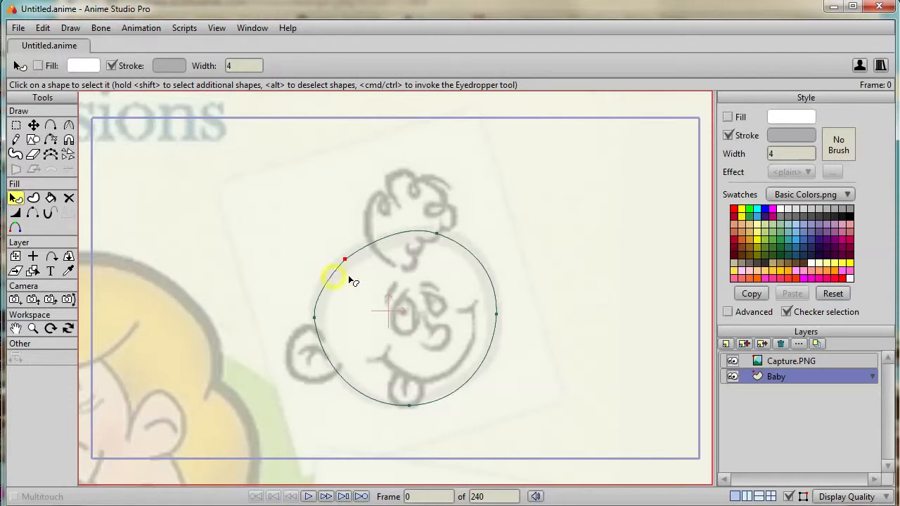
{"action": "left_click", "coordinate": [800, 152]}
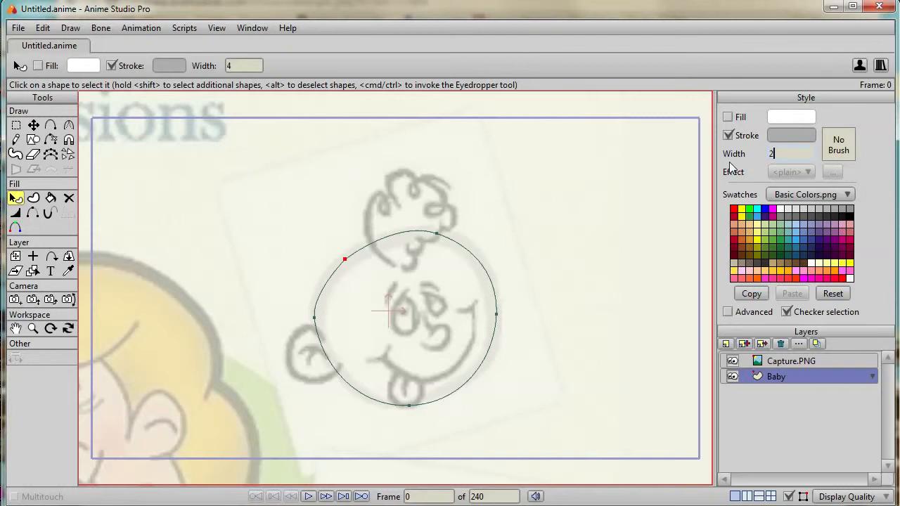
{"action": "key", "text": "Return"}
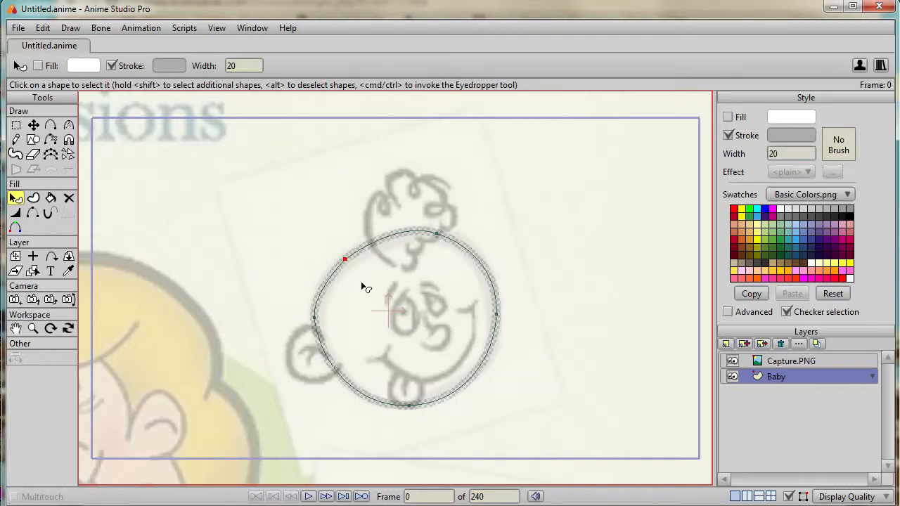
{"action": "left_click", "coordinate": [792, 149]}
{"action": "type", "text": "30"}
{"action": "key", "text": "Return"}
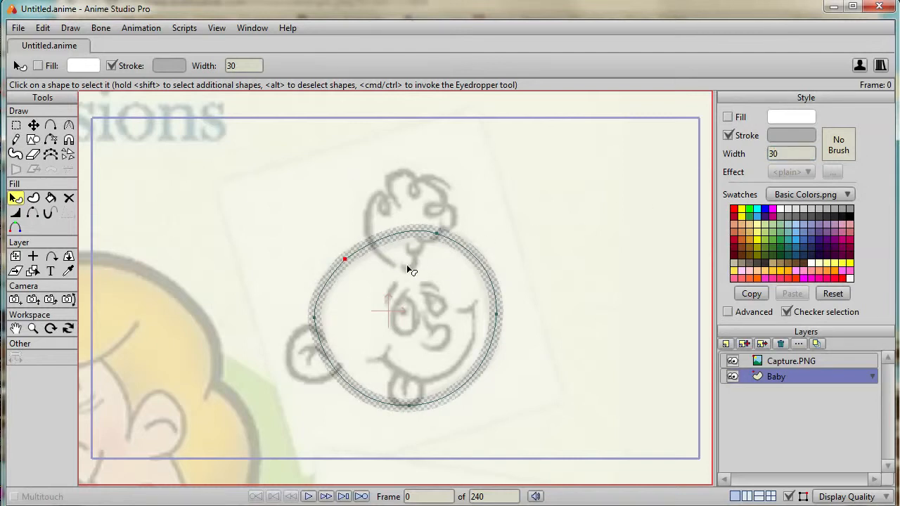
{"action": "left_click", "coordinate": [553, 185]}
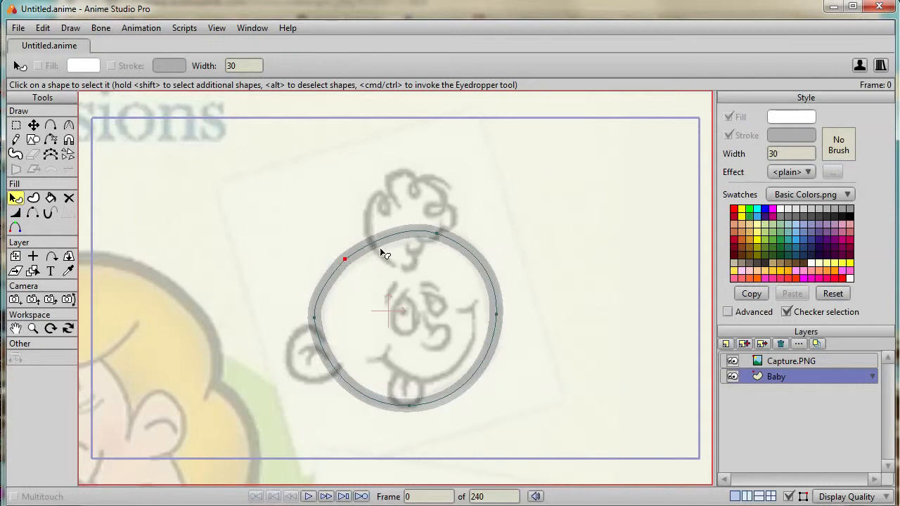
{"action": "left_click", "coordinate": [378, 240]}
{"action": "left_click", "coordinate": [547, 194]}
{"action": "left_click", "coordinate": [412, 238]}
{"action": "left_click", "coordinate": [541, 208]}
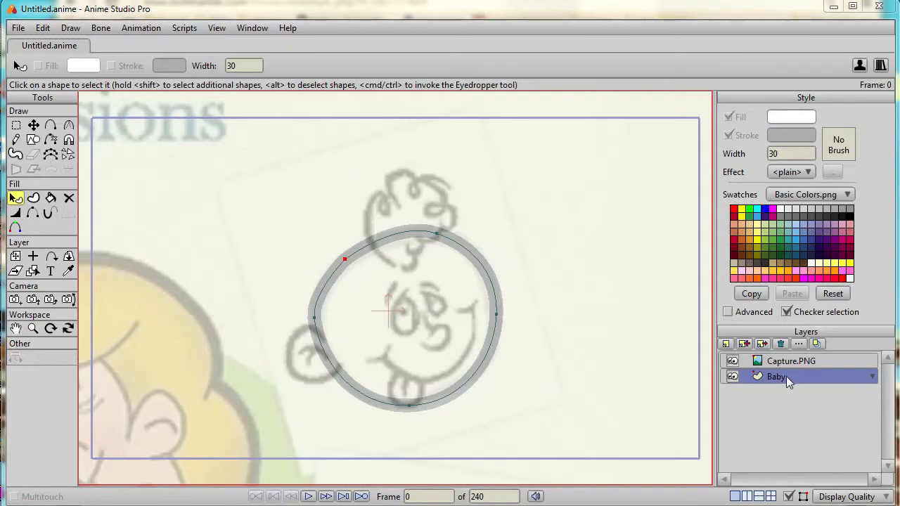
Step: Prepare the style for the ear line with a black stroke colour (000000) and a width of 7
{"action": "left_click_drag", "start_coordinate": [592, 298], "coordinate": [575, 302]}
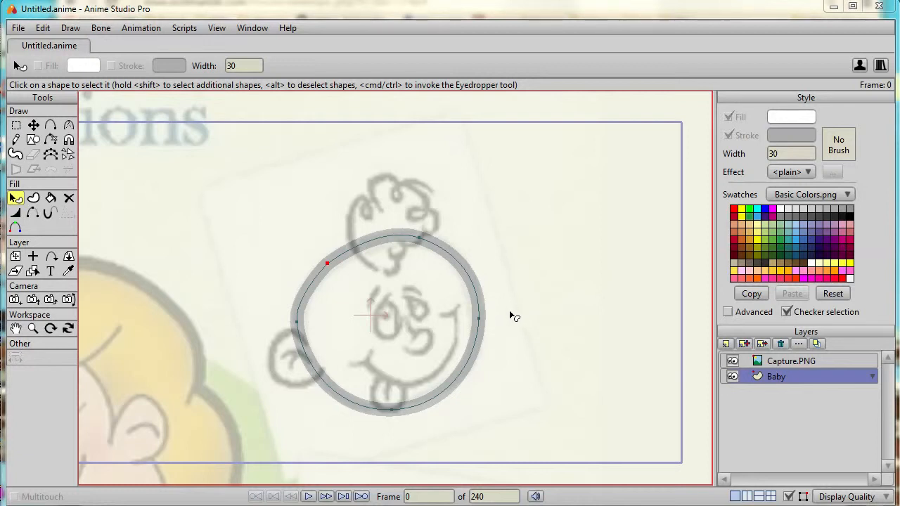
{"action": "scroll", "coordinate": [532, 305], "scroll_direction": "up", "scroll_amount": 8}
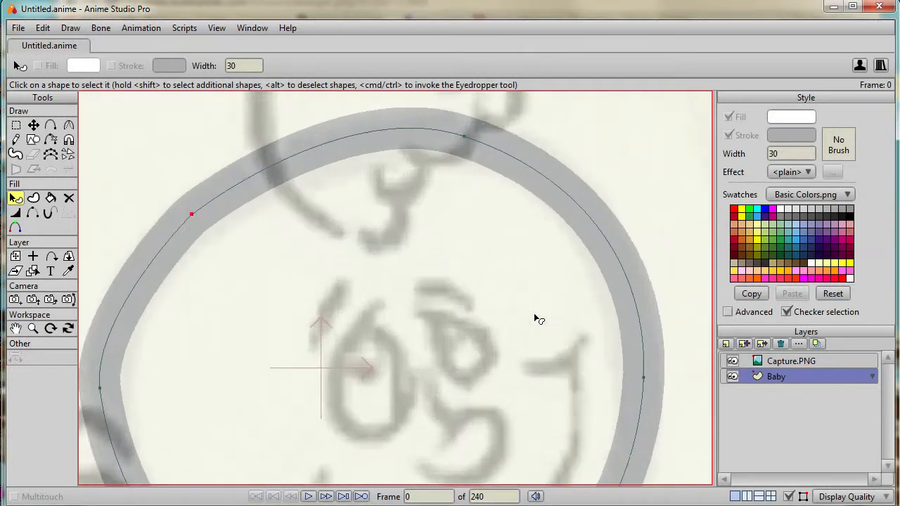
{"action": "left_click_drag", "start_coordinate": [347, 378], "coordinate": [596, 134]}
{"action": "left_click_drag", "start_coordinate": [432, 234], "coordinate": [514, 255]}
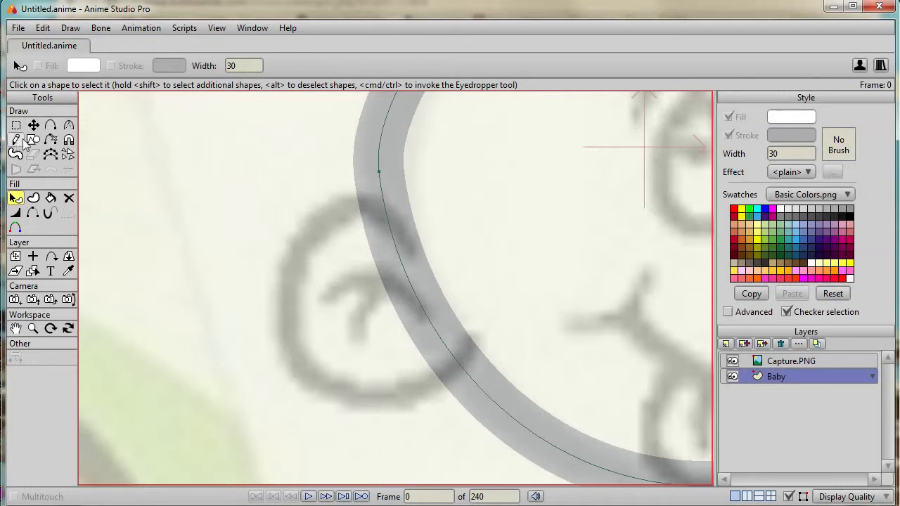
{"action": "left_click", "coordinate": [51, 126]}
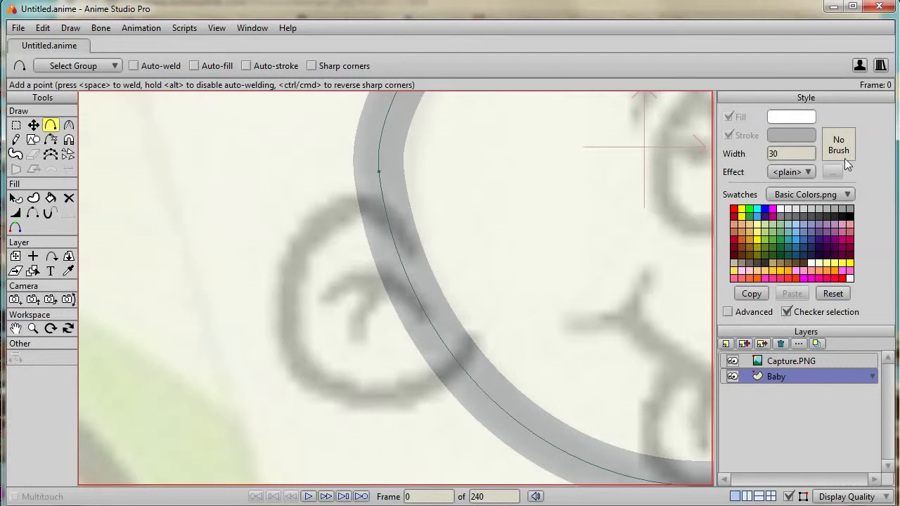
{"action": "left_click", "coordinate": [781, 138]}
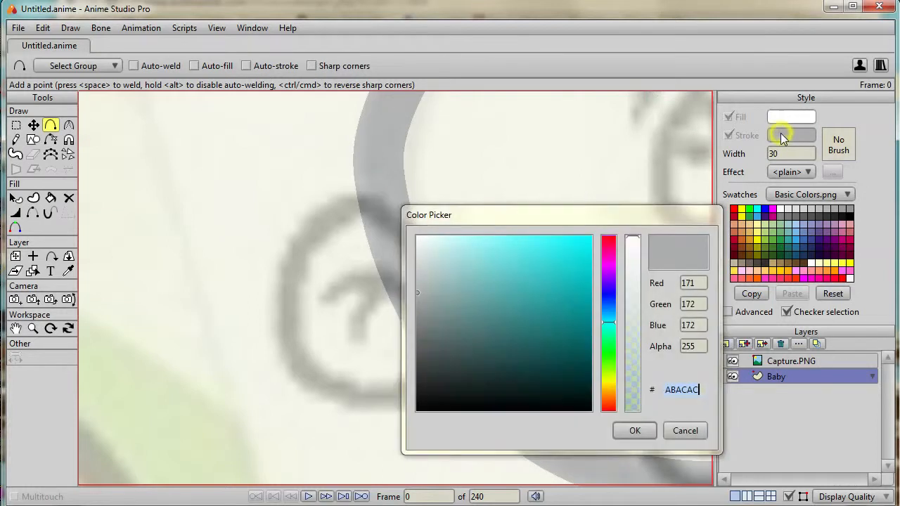
{"action": "left_click_drag", "start_coordinate": [426, 389], "coordinate": [413, 418]}
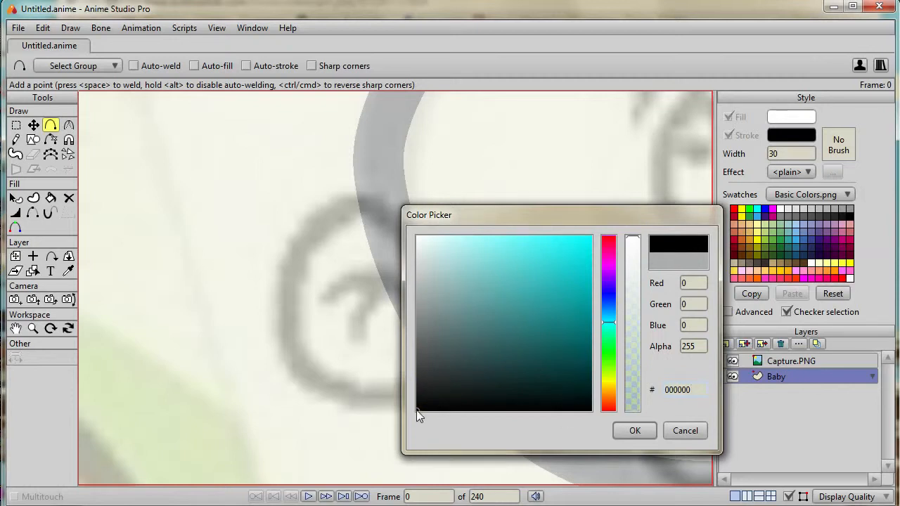
{"action": "left_click", "coordinate": [632, 430]}
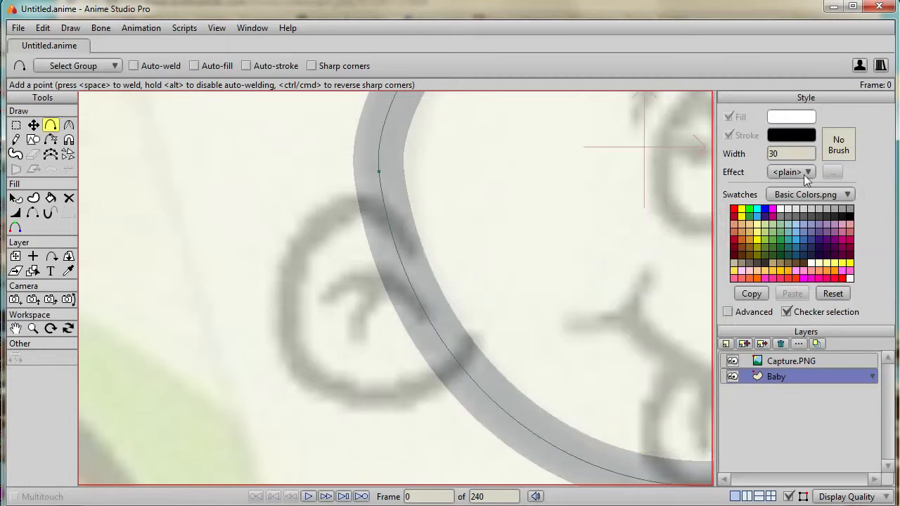
{"action": "left_click", "coordinate": [798, 153]}
Step: Trace the baby's outer ear with an open Add Point curve that starts and ends on the head outline
{"action": "left_click", "coordinate": [379, 210]}
{"action": "mouse_move", "coordinate": [371, 207]}
{"action": "left_mouse_down"}
{"action": "mouse_move", "coordinate": [345, 201]}
{"action": "mouse_move", "coordinate": [351, 204]}
{"action": "mouse_move", "coordinate": [312, 238]}
{"action": "mouse_move", "coordinate": [286, 320]}
{"action": "mouse_move", "coordinate": [304, 374]}
{"action": "mouse_move", "coordinate": [375, 393]}
{"action": "mouse_move", "coordinate": [437, 377]}
{"action": "left_mouse_up"}
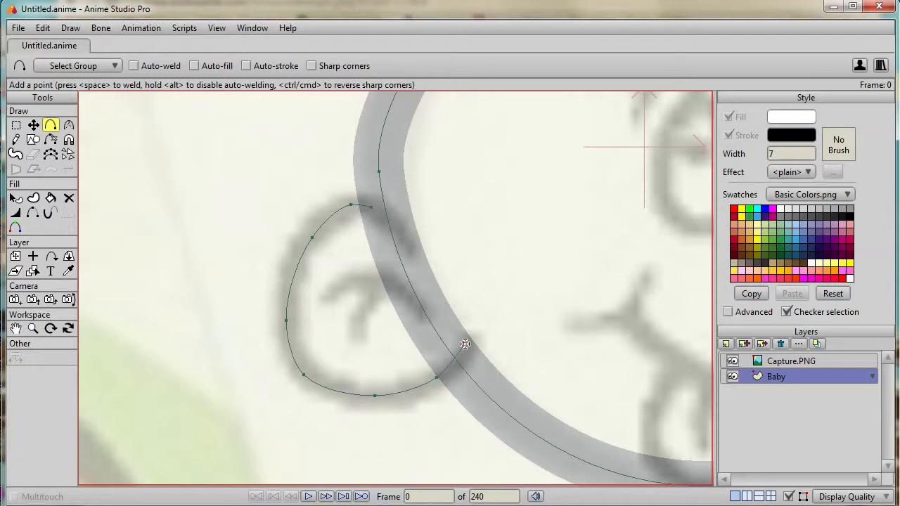
{"action": "mouse_move", "coordinate": [464, 343]}
{"action": "left_mouse_down"}
{"action": "mouse_move", "coordinate": [447, 417]}
{"action": "mouse_move", "coordinate": [470, 339]}
{"action": "left_mouse_up"}
{"action": "left_click_drag", "start_coordinate": [470, 339], "coordinate": [469, 338]}
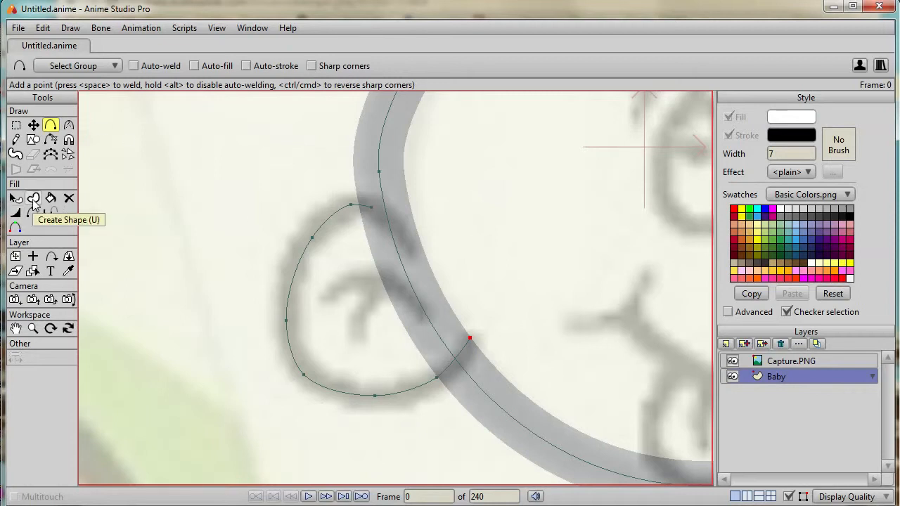
Step: Turn the outer ear curve into a stroke-only shape with Create Shape
{"action": "left_click", "coordinate": [33, 199]}
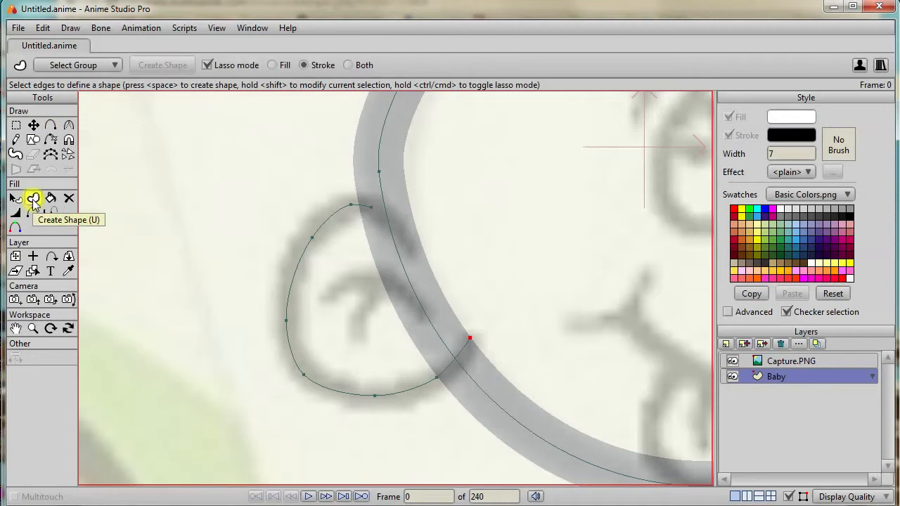
{"action": "left_click", "coordinate": [304, 251]}
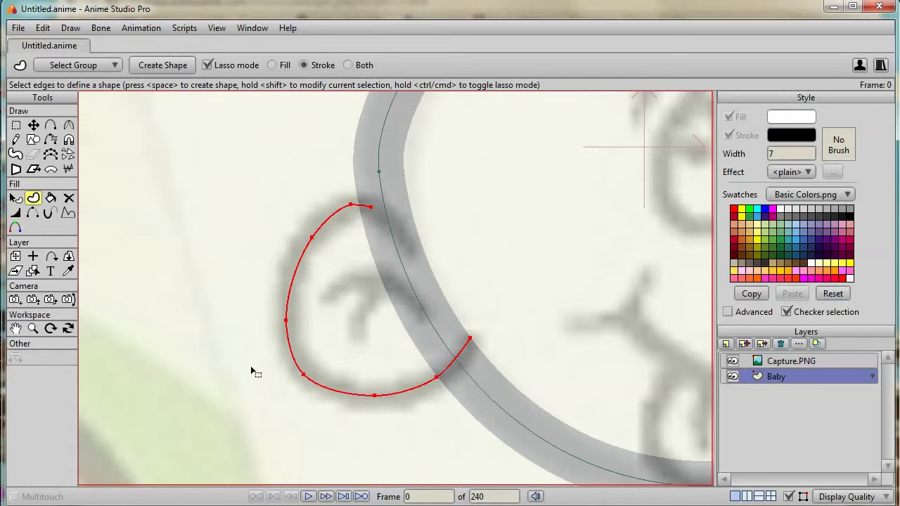
{"action": "left_click", "coordinate": [163, 65]}
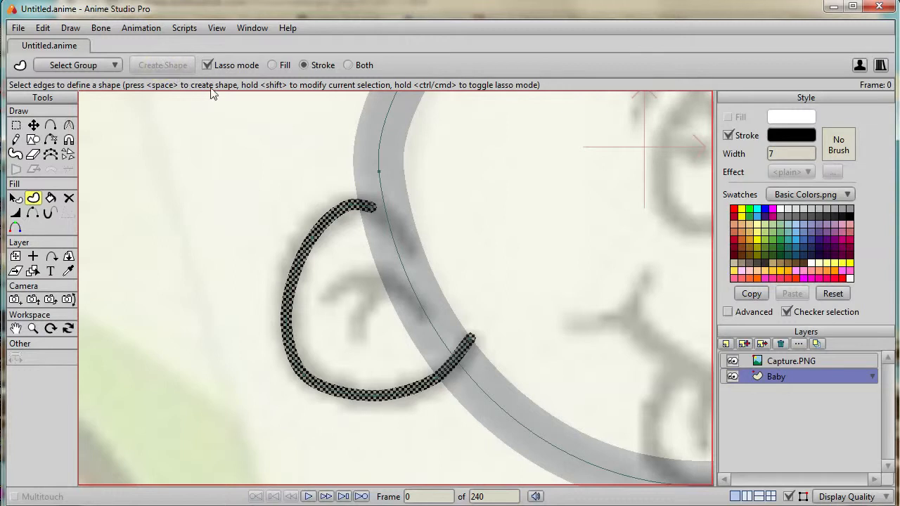
Step: Move the outer ear's upper end point, top point and upper-left point to match the sketch line
{"action": "left_click", "coordinate": [34, 127]}
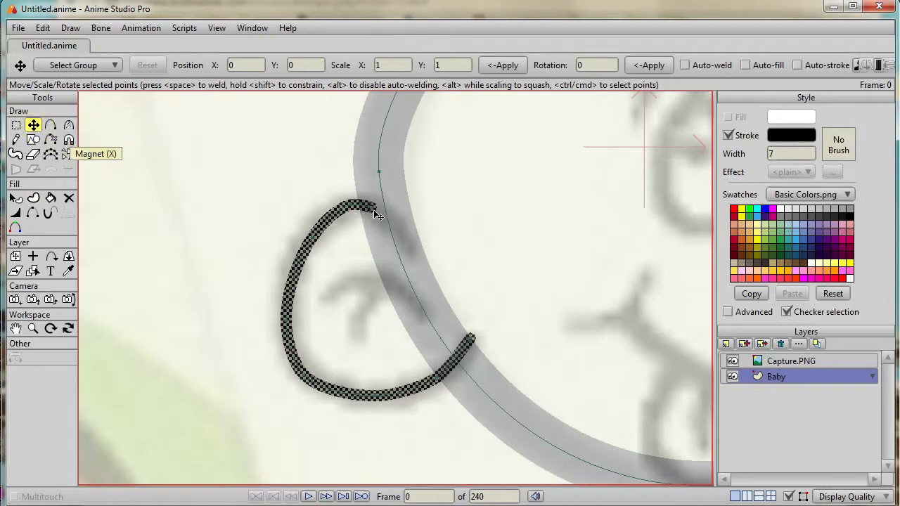
{"action": "left_click_drag", "start_coordinate": [373, 210], "coordinate": [412, 251]}
{"action": "left_click_drag", "start_coordinate": [351, 206], "coordinate": [370, 205]}
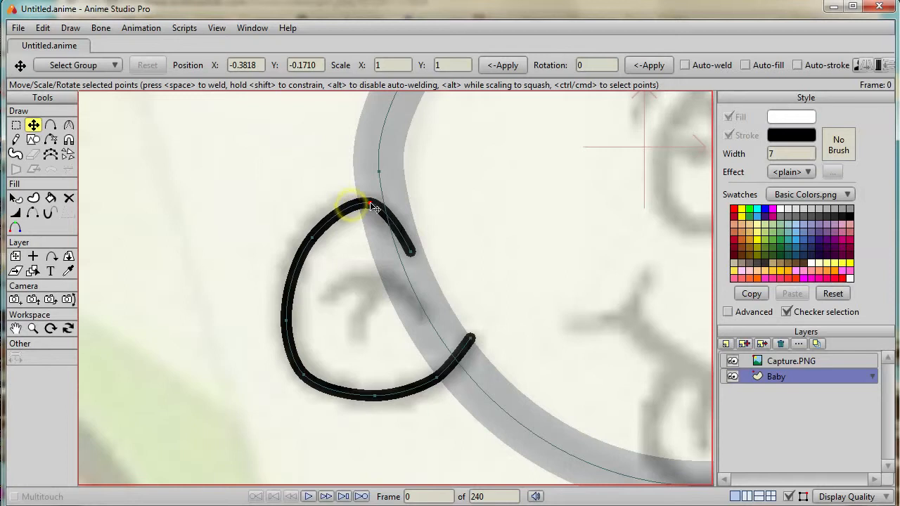
{"action": "mouse_move", "coordinate": [320, 227]}
{"action": "left_mouse_down"}
{"action": "mouse_move", "coordinate": [317, 245]}
{"action": "mouse_move", "coordinate": [315, 229]}
{"action": "left_mouse_up"}
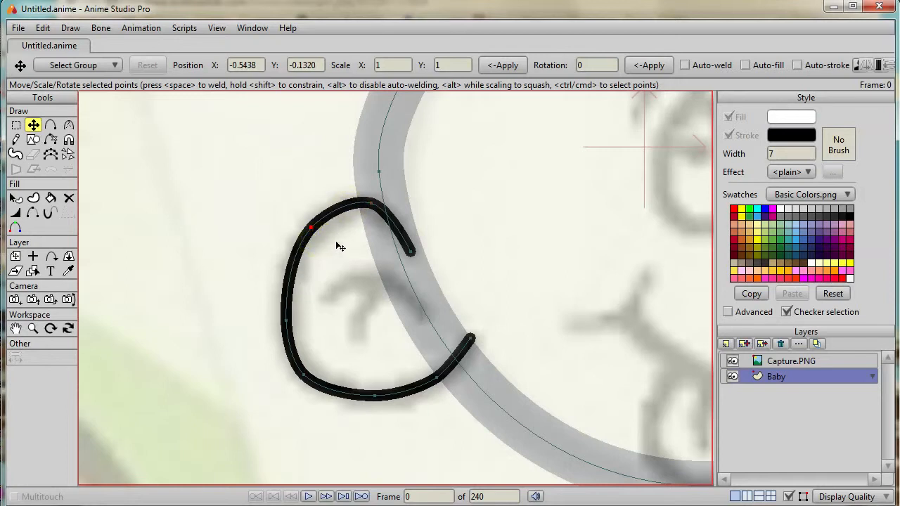
Step: Taper both ends of the outer ear stroke with Line Width, reducing the lower end point to 58 percent
{"action": "left_click", "coordinate": [16, 215]}
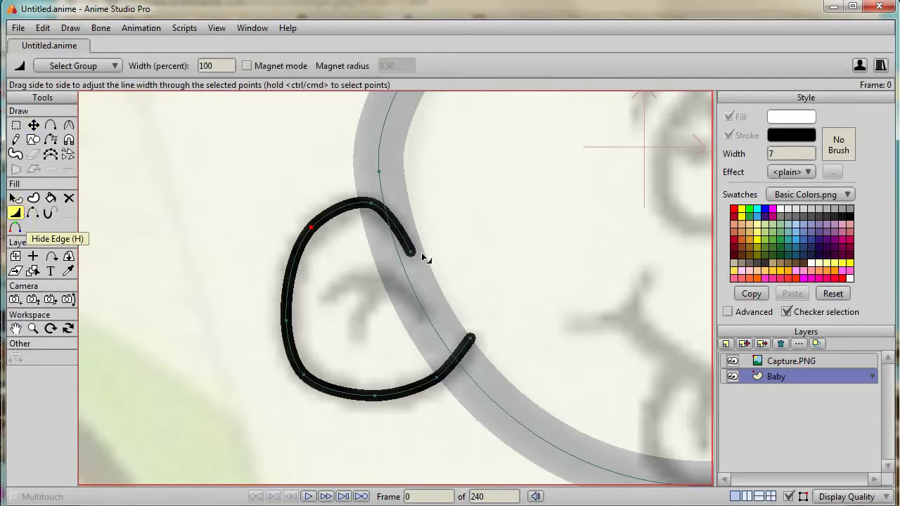
{"action": "left_click_drag", "start_coordinate": [421, 253], "coordinate": [399, 264]}
{"action": "left_click_drag", "start_coordinate": [473, 339], "coordinate": [466, 343]}
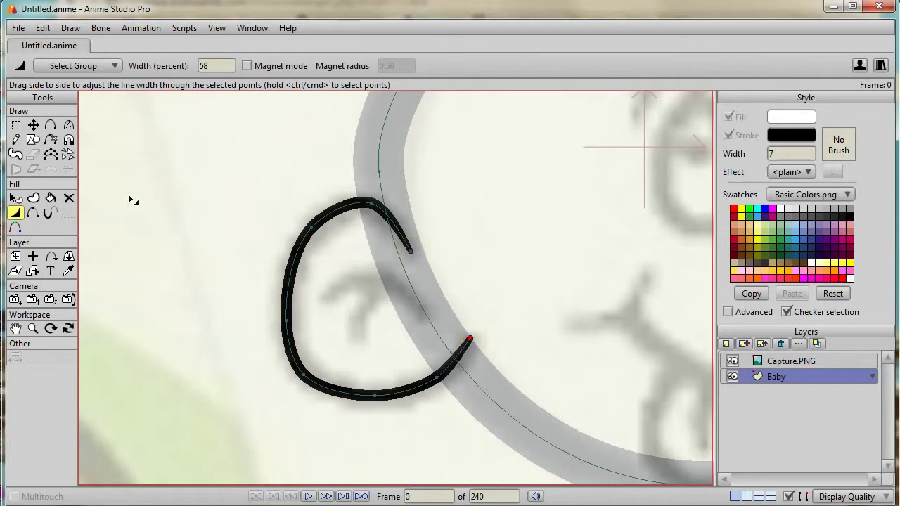
Step: Select all points of the outer ear line and thicken them together to a line width of 136.25 percent
{"action": "left_click", "coordinate": [15, 125]}
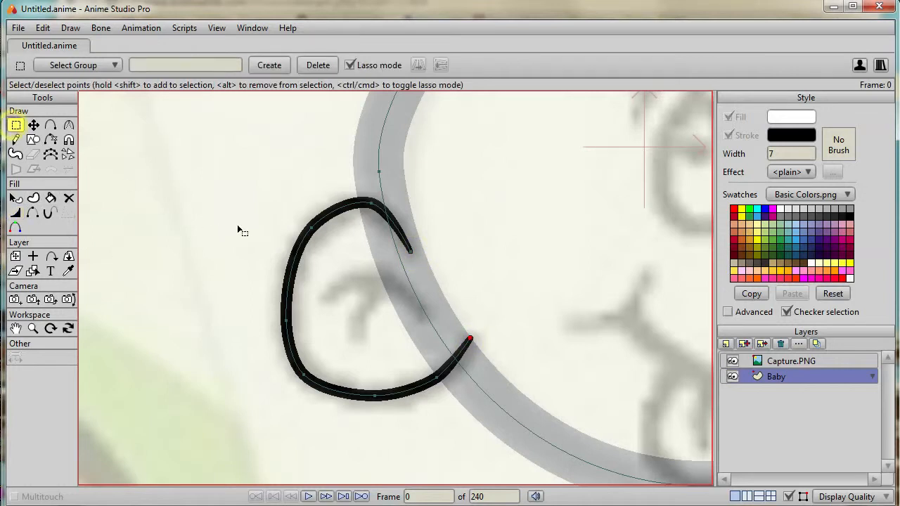
{"action": "double_click", "coordinate": [291, 258]}
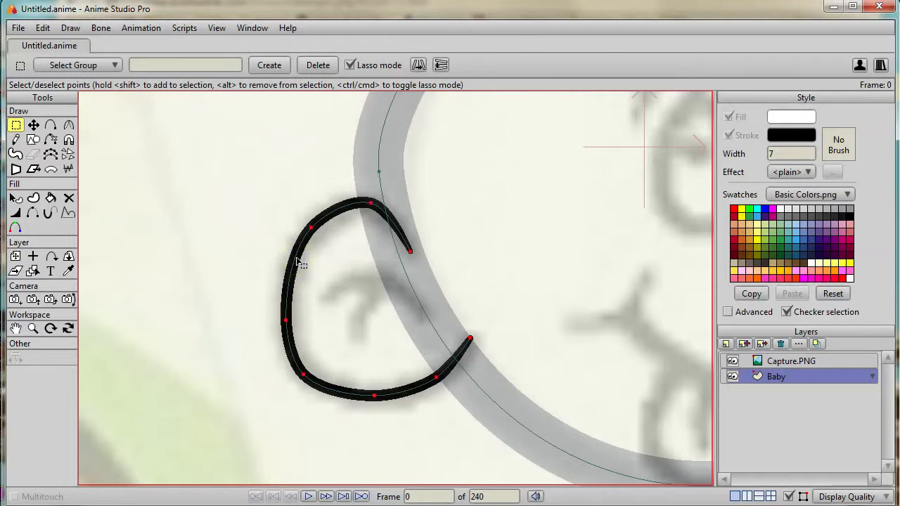
{"action": "left_click", "coordinate": [16, 213]}
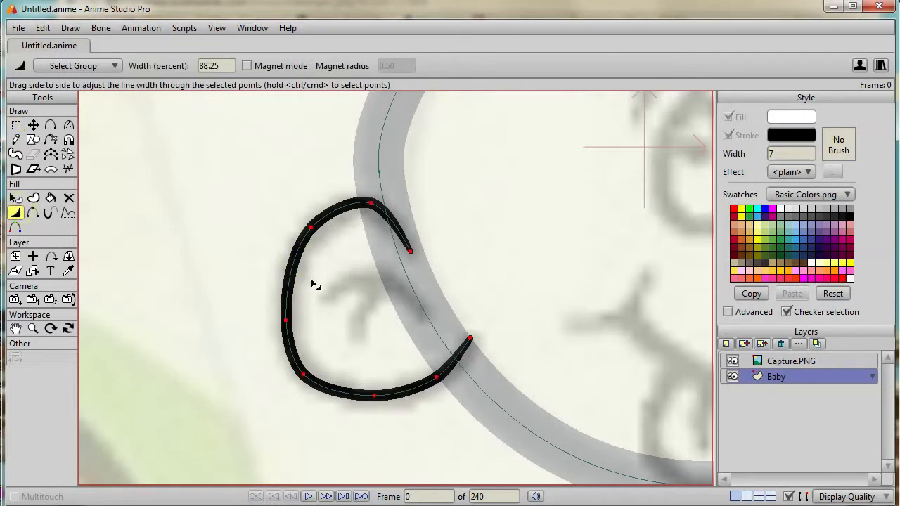
{"action": "left_click_drag", "start_coordinate": [314, 282], "coordinate": [331, 280]}
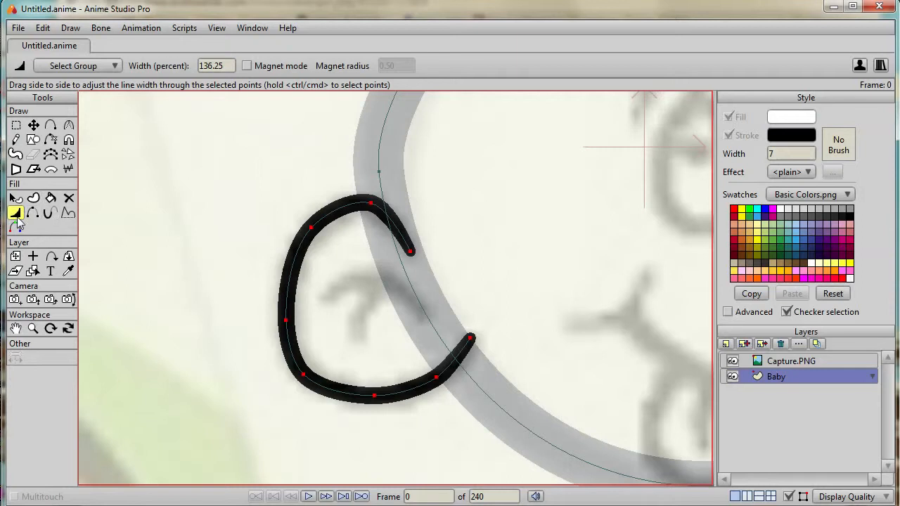
Step: Trace the inner ear fold with Add Point as an arched line plus a short branch descending from it
{"action": "left_click", "coordinate": [51, 125]}
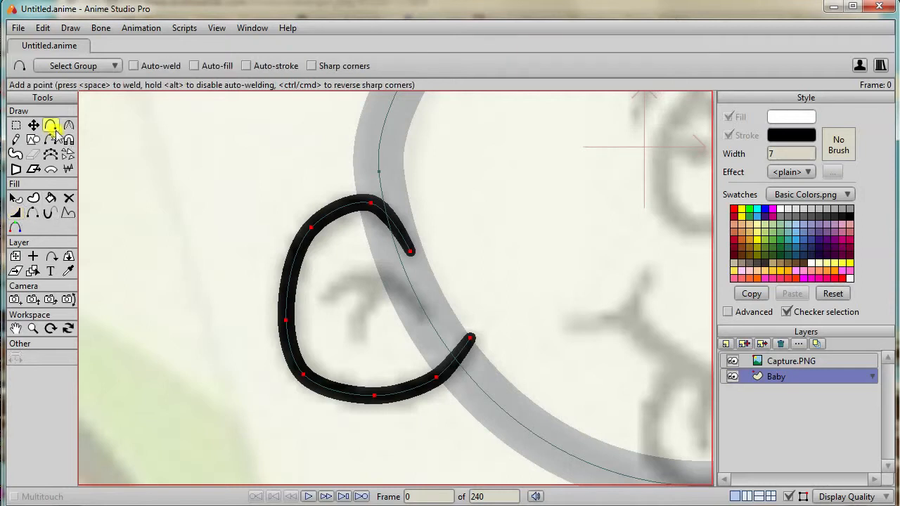
{"action": "left_click", "coordinate": [328, 300]}
{"action": "left_click_drag", "start_coordinate": [327, 300], "coordinate": [359, 277]}
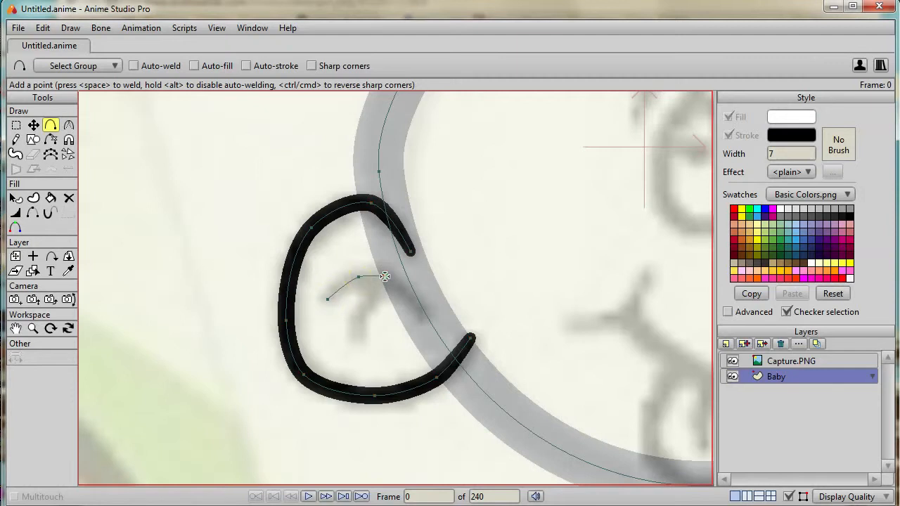
{"action": "left_click_drag", "start_coordinate": [385, 276], "coordinate": [423, 316]}
{"action": "left_click_drag", "start_coordinate": [423, 316], "coordinate": [423, 316]}
{"action": "mouse_move", "coordinate": [384, 282]}
{"action": "left_mouse_down"}
{"action": "mouse_move", "coordinate": [365, 305]}
{"action": "mouse_move", "coordinate": [359, 335]}
{"action": "left_mouse_up"}
Step: Create one stroke shape from both inner ear lines and nudge their junction point to match the sketch
{"action": "left_click", "coordinate": [33, 198]}
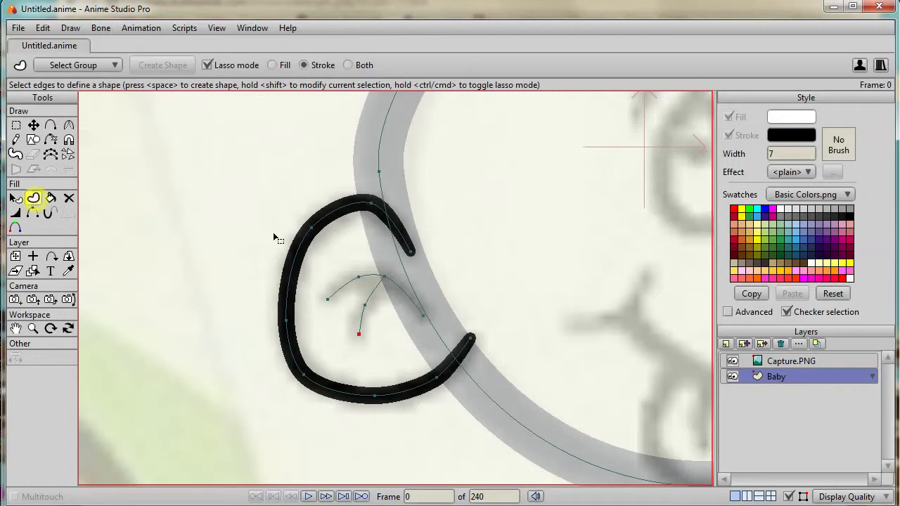
{"action": "left_click", "coordinate": [373, 278]}
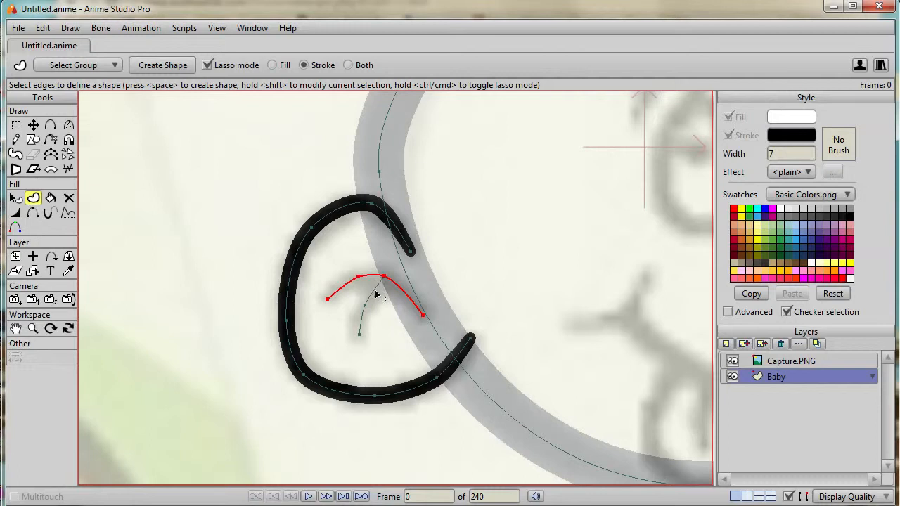
{"action": "left_click", "coordinate": [376, 295], "text": "shift"}
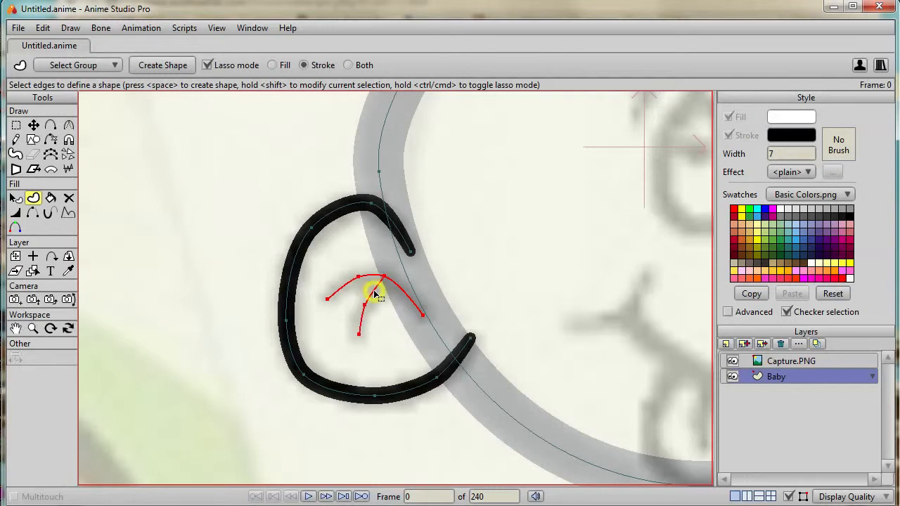
{"action": "left_click", "coordinate": [162, 64]}
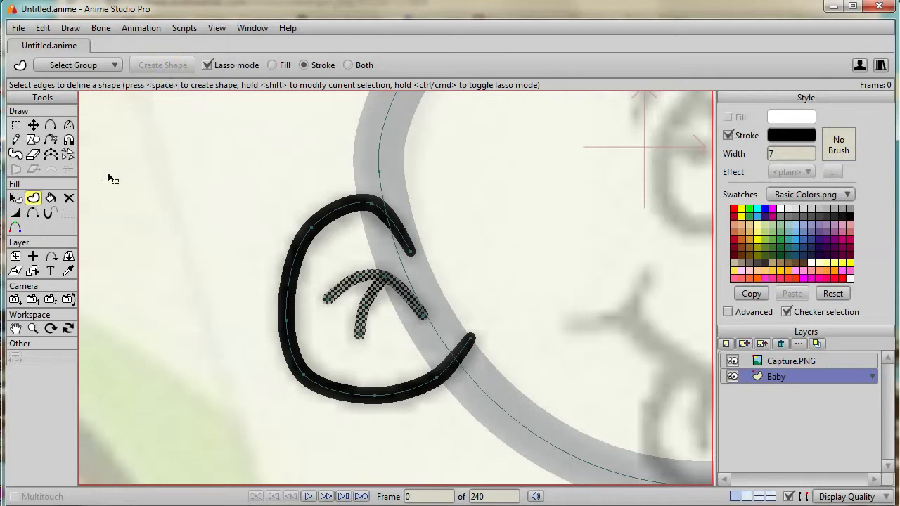
{"action": "left_click", "coordinate": [33, 126]}
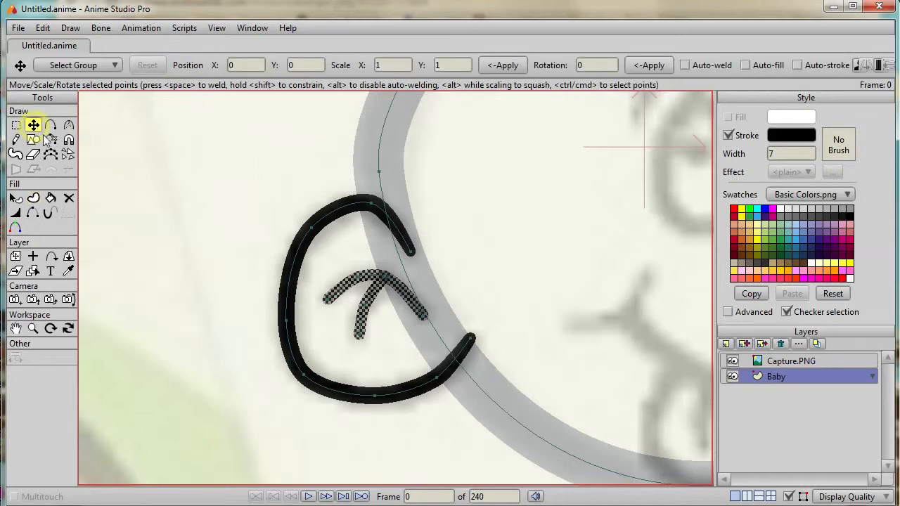
{"action": "left_click", "coordinate": [391, 279]}
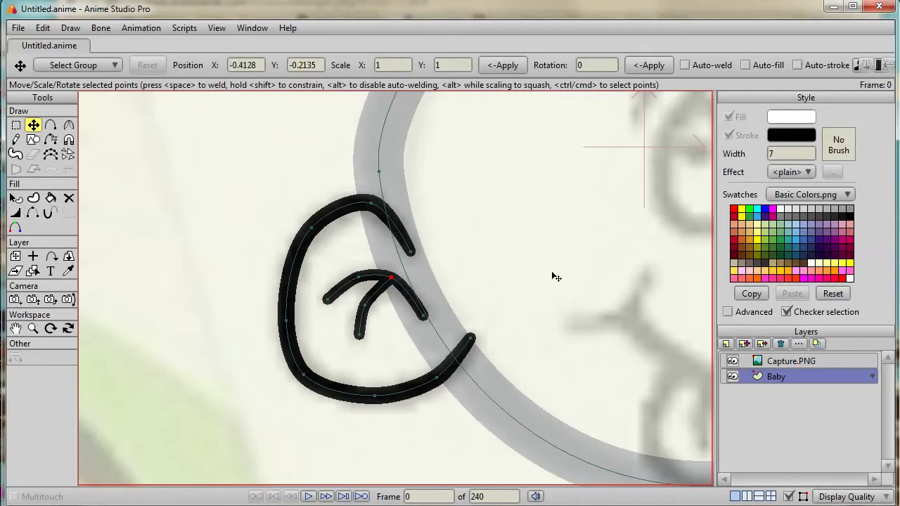
Step: Choose an oval Draw Shape for the long-nosed man's sketch below the baby and set the stroke colour to light blue (7CE0F5)
{"action": "scroll", "coordinate": [552, 277], "scroll_direction": "down", "scroll_amount": 5}
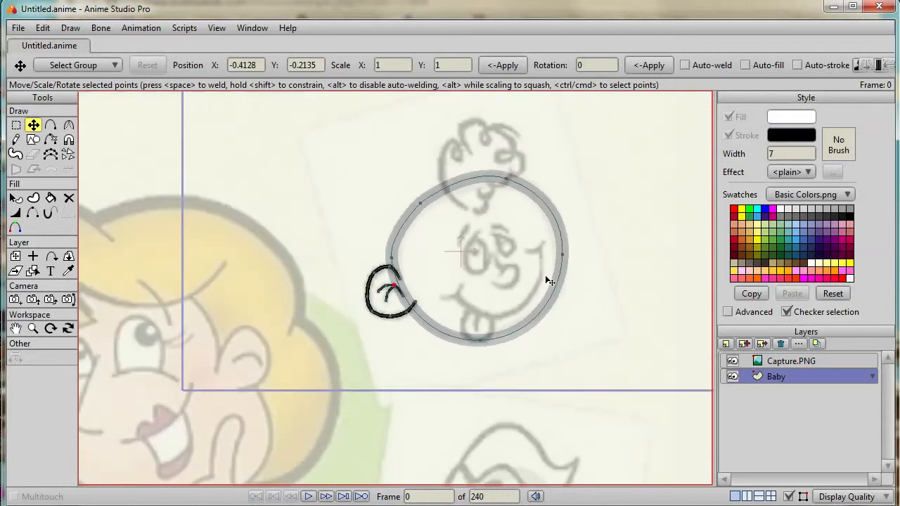
{"action": "left_click_drag", "start_coordinate": [608, 286], "coordinate": [519, 348]}
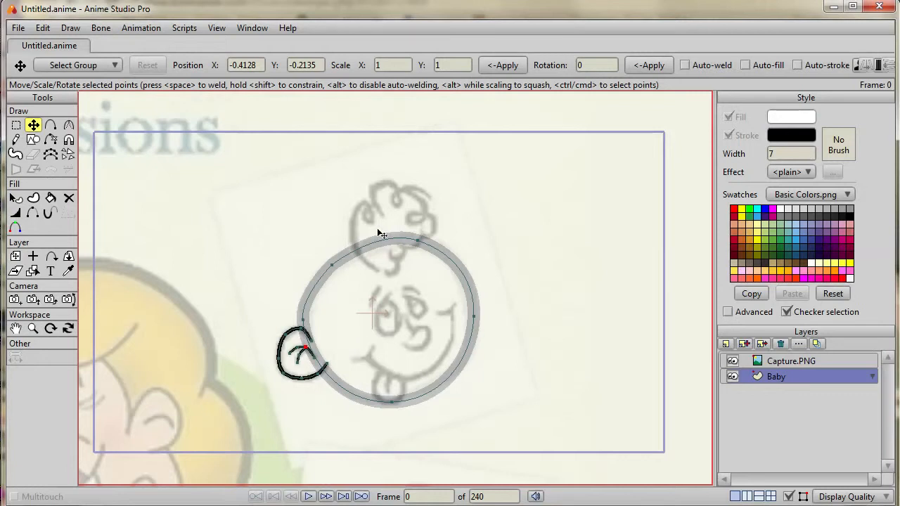
{"action": "scroll", "coordinate": [525, 308], "scroll_direction": "down", "scroll_amount": 2}
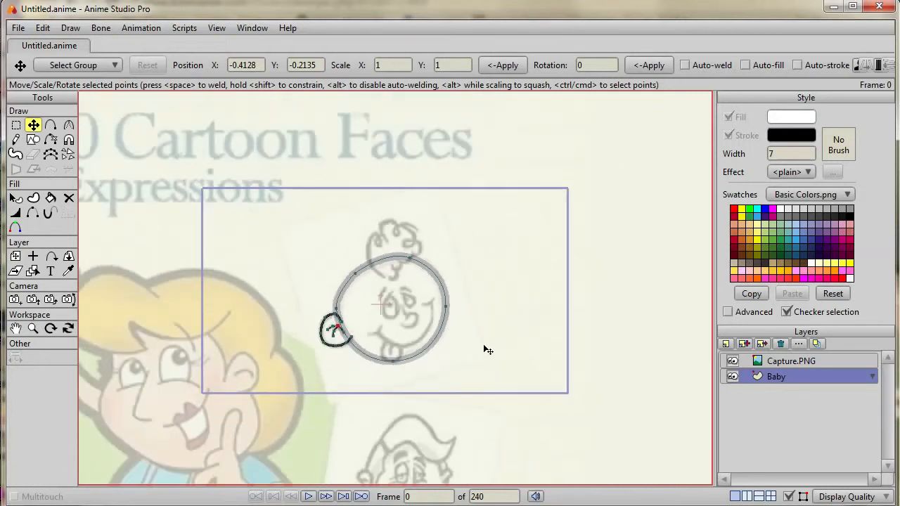
{"action": "left_click_drag", "start_coordinate": [481, 364], "coordinate": [480, 199]}
{"action": "scroll", "coordinate": [485, 203], "scroll_direction": "up", "scroll_amount": 3}
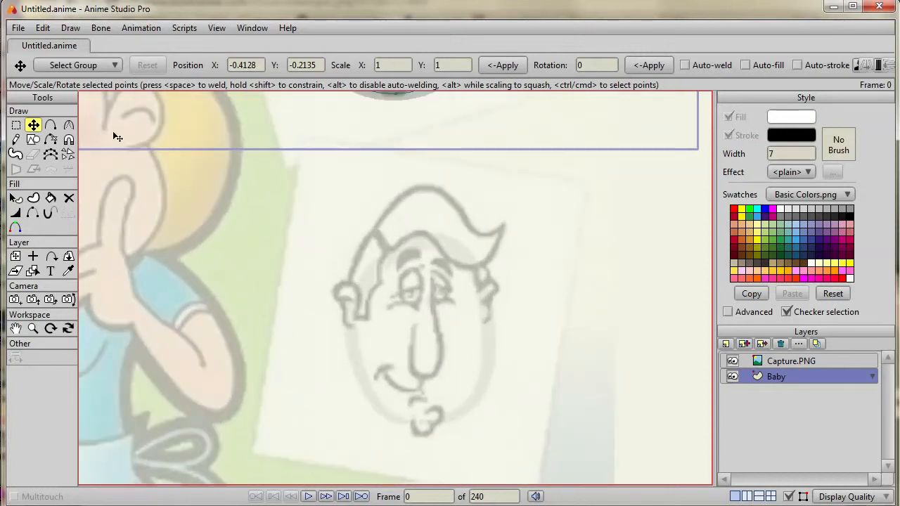
{"action": "left_click", "coordinate": [33, 139]}
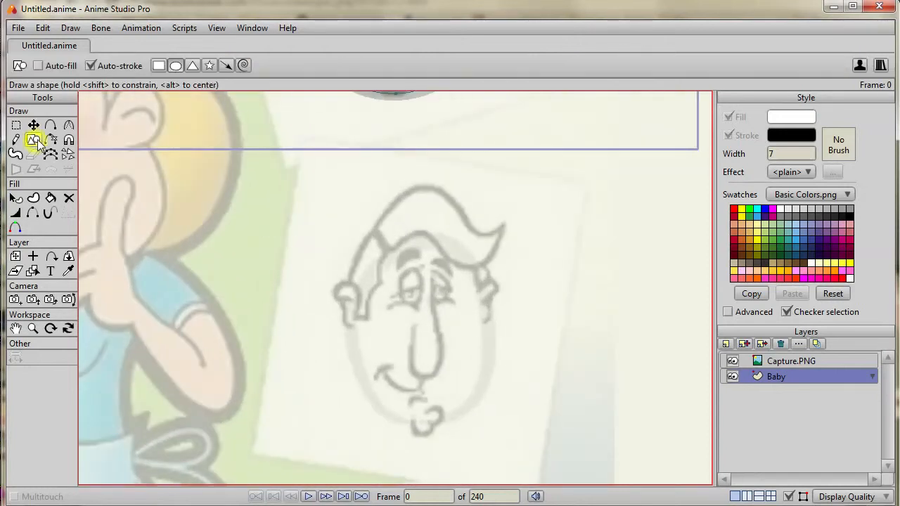
{"action": "left_click", "coordinate": [176, 66]}
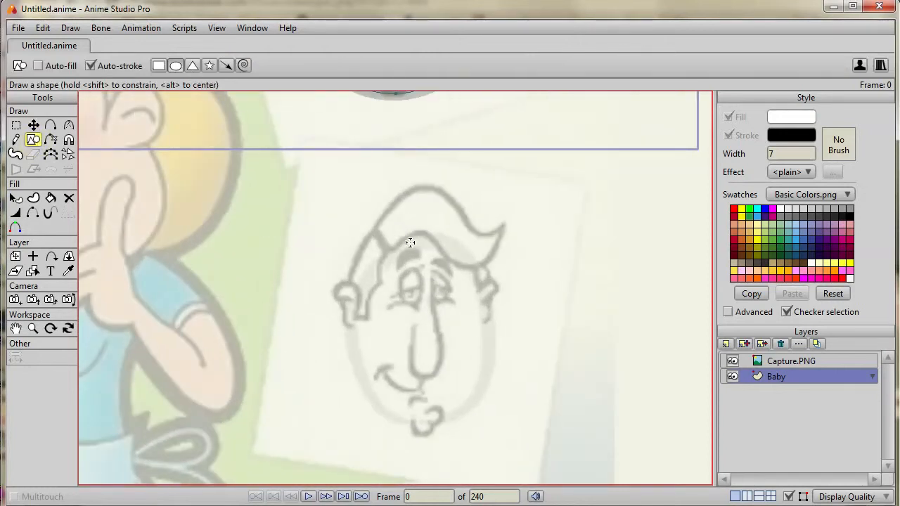
{"action": "left_click", "coordinate": [784, 135]}
{"action": "left_click", "coordinate": [439, 359]}
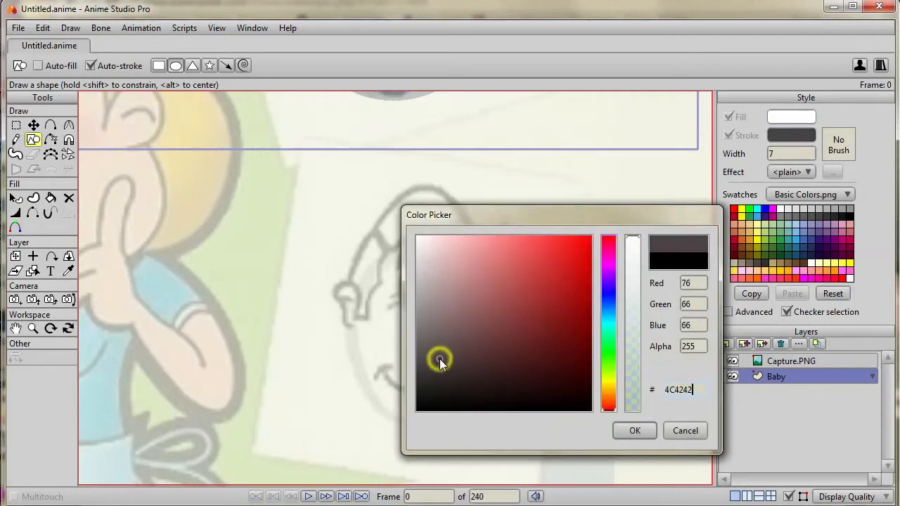
{"action": "left_click", "coordinate": [608, 305]}
{"action": "left_click_drag", "start_coordinate": [608, 309], "coordinate": [609, 318]}
{"action": "left_click", "coordinate": [527, 245]}
{"action": "mouse_move", "coordinate": [527, 244]}
{"action": "left_mouse_down"}
{"action": "mouse_move", "coordinate": [492, 242]}
{"action": "mouse_move", "coordinate": [503, 243]}
{"action": "left_mouse_up"}
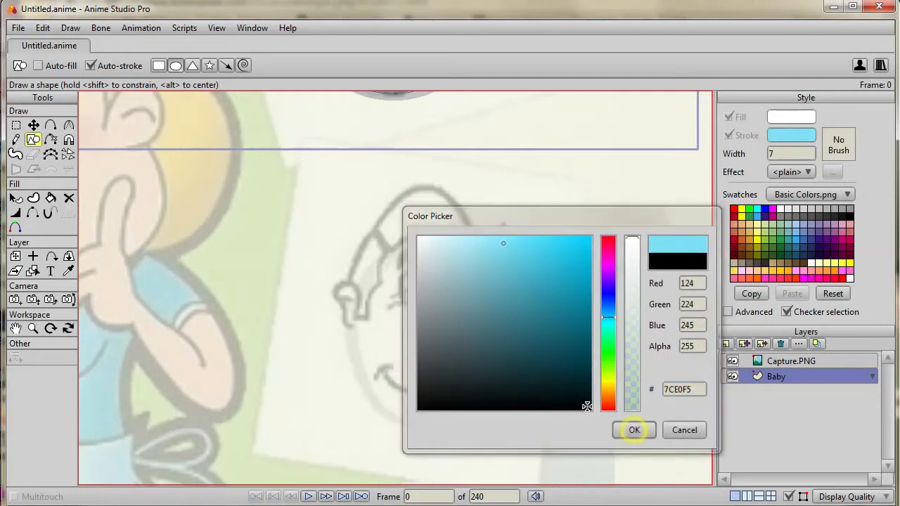
{"action": "left_click", "coordinate": [634, 430]}
Step: Set the stroke width to 30 and draw a tall ellipse over the long-nosed man's face
{"action": "left_click", "coordinate": [796, 153]}
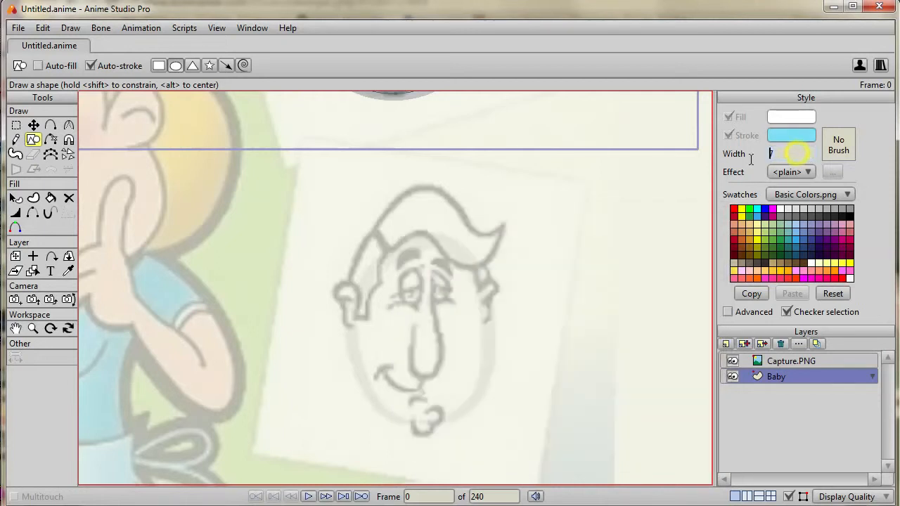
{"action": "key", "text": "Return"}
{"action": "mouse_move", "coordinate": [354, 227]}
{"action": "left_mouse_down"}
{"action": "mouse_move", "coordinate": [427, 390]}
{"action": "mouse_move", "coordinate": [474, 428]}
{"action": "mouse_move", "coordinate": [491, 423]}
{"action": "left_mouse_up"}
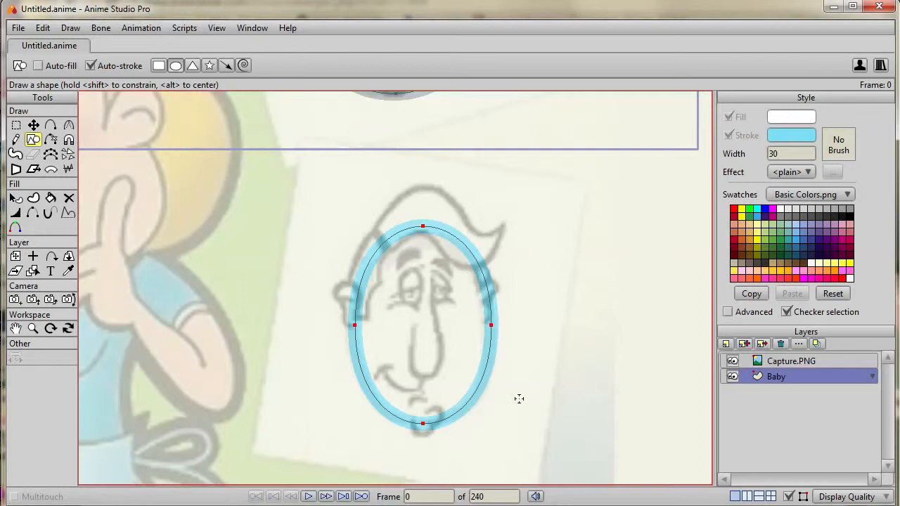
Step: Draw an upside-down triangle with Draw Shape for the bespectacled man's head and move it over his face
{"action": "mouse_move", "coordinate": [551, 401]}
{"action": "left_mouse_down"}
{"action": "mouse_move", "coordinate": [544, 309]}
{"action": "mouse_move", "coordinate": [569, 204]}
{"action": "mouse_move", "coordinate": [571, 78]}
{"action": "left_mouse_up"}
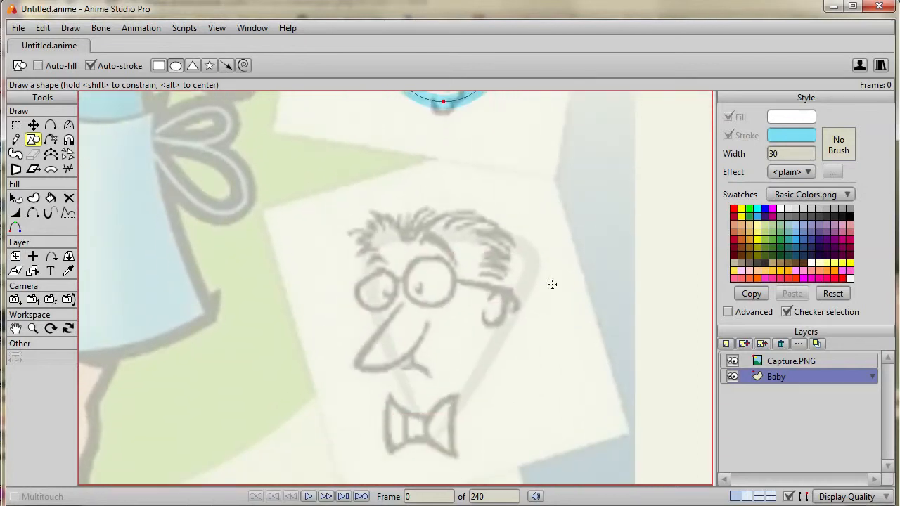
{"action": "left_click_drag", "start_coordinate": [559, 318], "coordinate": [560, 279]}
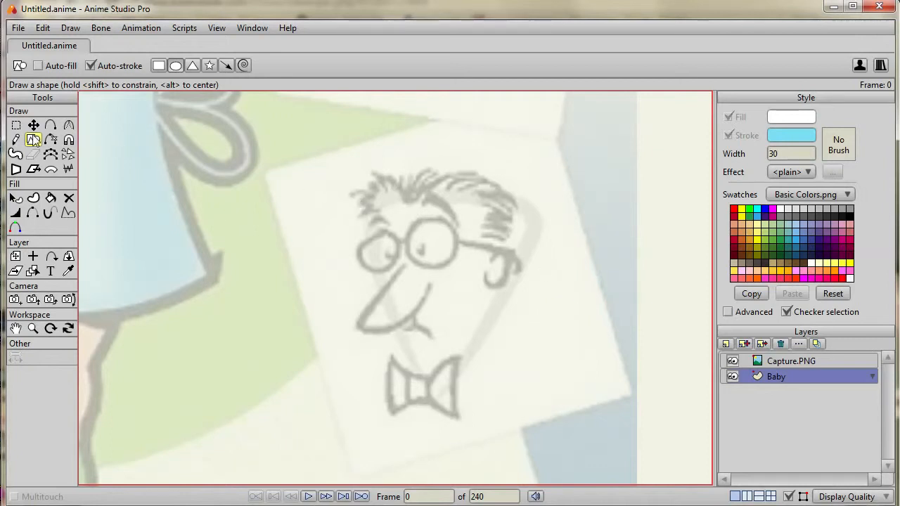
{"action": "left_click", "coordinate": [194, 67]}
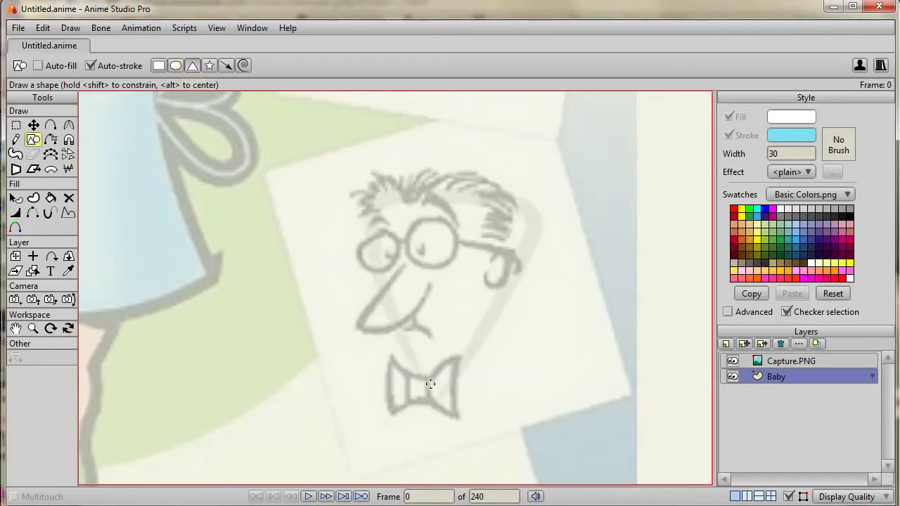
{"action": "mouse_move", "coordinate": [434, 396]}
{"action": "left_mouse_down"}
{"action": "mouse_move", "coordinate": [395, 213]}
{"action": "mouse_move", "coordinate": [382, 195]}
{"action": "mouse_move", "coordinate": [291, 196]}
{"action": "left_mouse_up"}
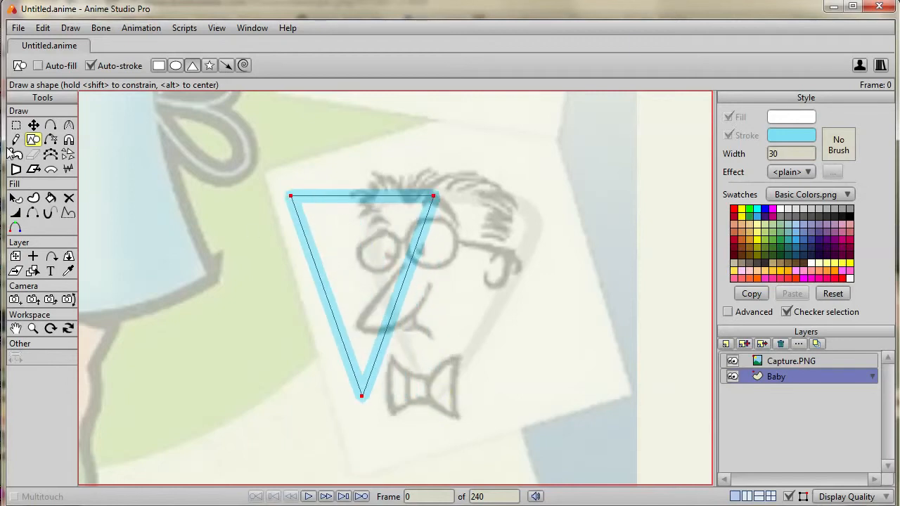
{"action": "left_click", "coordinate": [33, 125]}
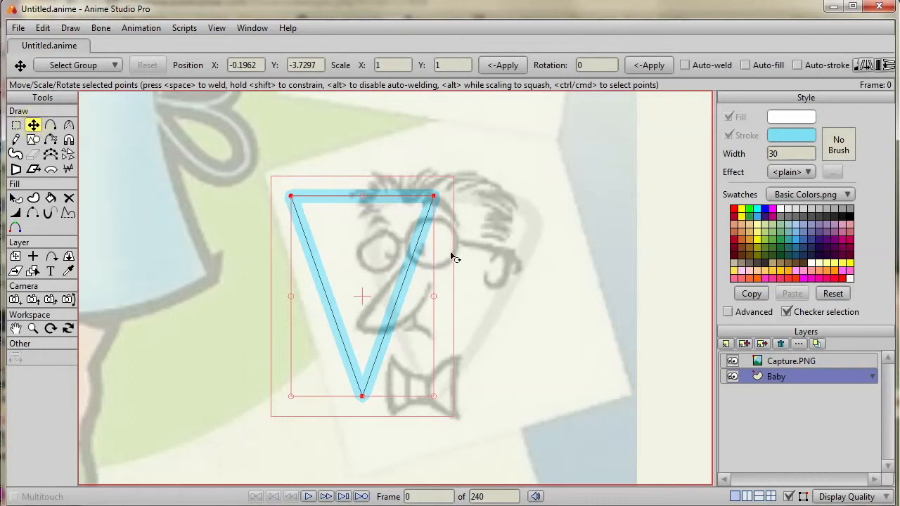
{"action": "mouse_move", "coordinate": [351, 276]}
{"action": "left_mouse_down"}
{"action": "mouse_move", "coordinate": [445, 289]}
{"action": "mouse_move", "coordinate": [430, 290]}
{"action": "left_mouse_up"}
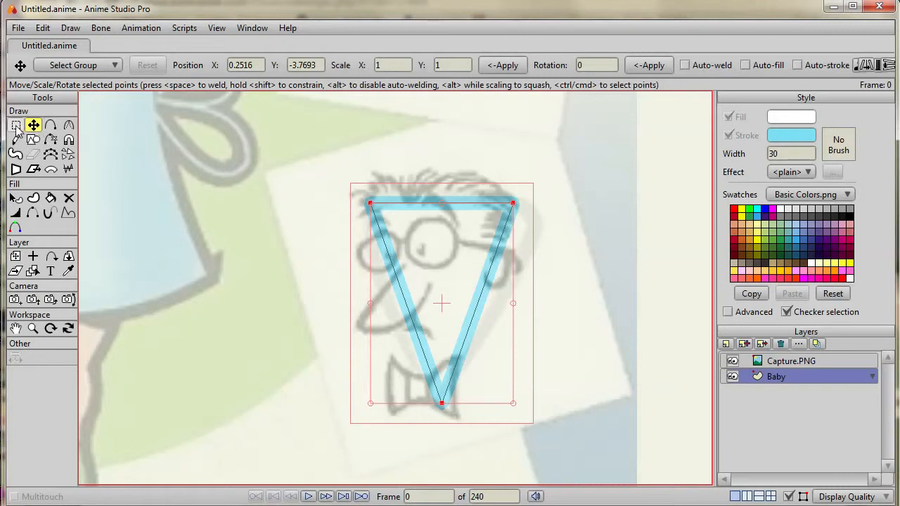
Step: Deselect the triangle and move its upper-right corner and its bottom point individually to match the man's head outline
{"action": "left_click", "coordinate": [17, 126]}
{"action": "left_click", "coordinate": [310, 204]}
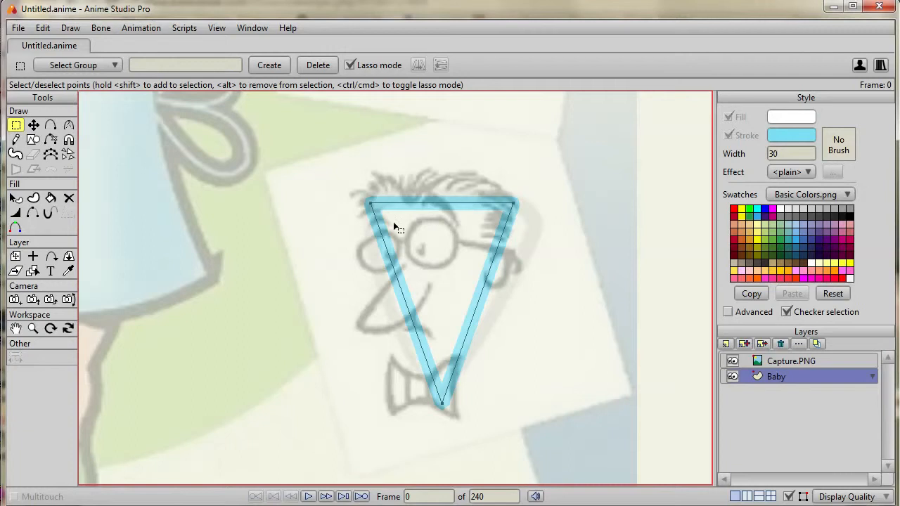
{"action": "left_click", "coordinate": [33, 125]}
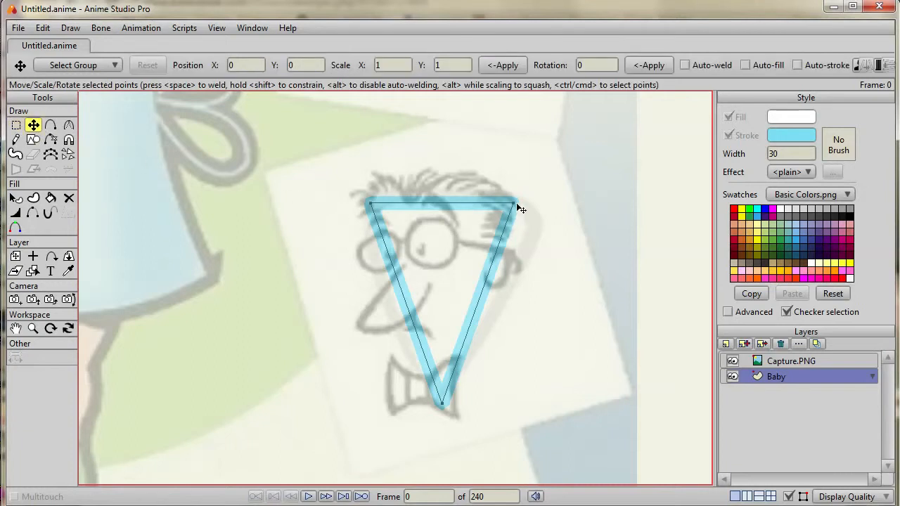
{"action": "left_click_drag", "start_coordinate": [515, 203], "coordinate": [534, 220]}
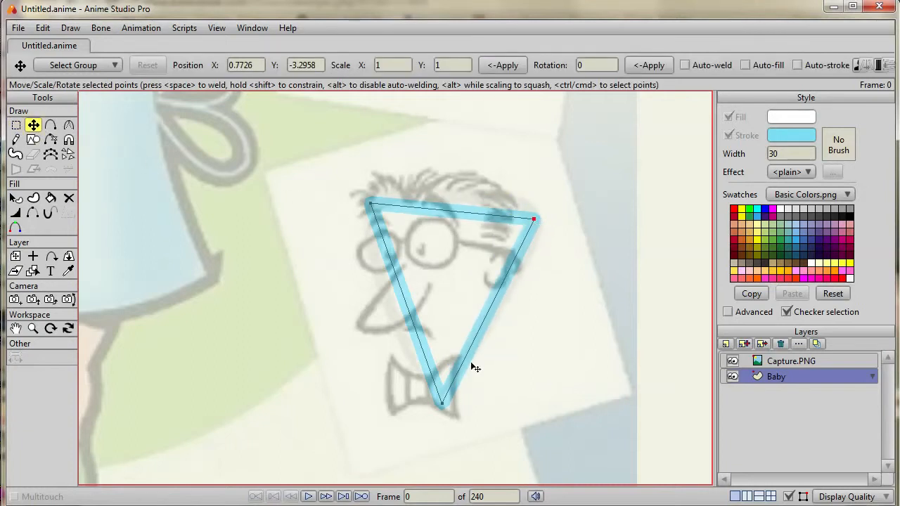
{"action": "left_click_drag", "start_coordinate": [441, 407], "coordinate": [431, 398]}
Step: Round the triangle's upper-left corner to a curvature of about 0.17 and the other two to about 0.14, and nudge the upper-right point
{"action": "left_click", "coordinate": [69, 125]}
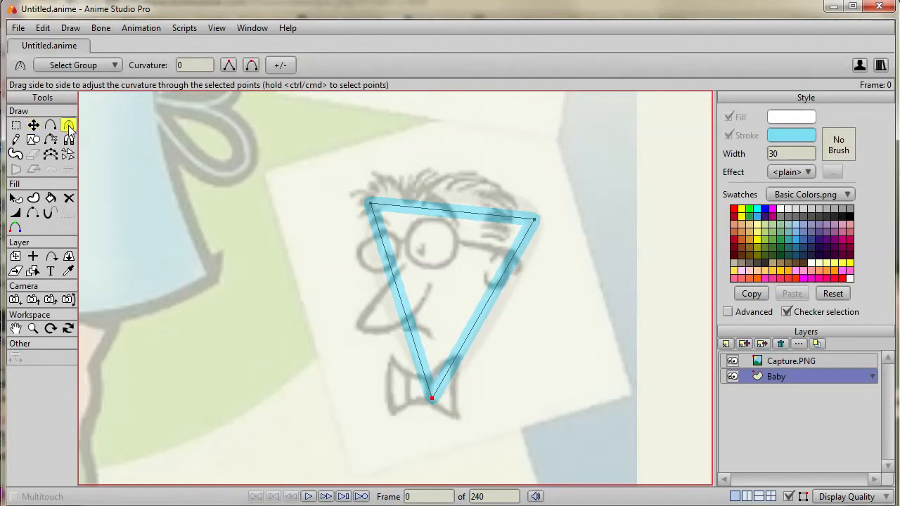
{"action": "left_click", "coordinate": [370, 202]}
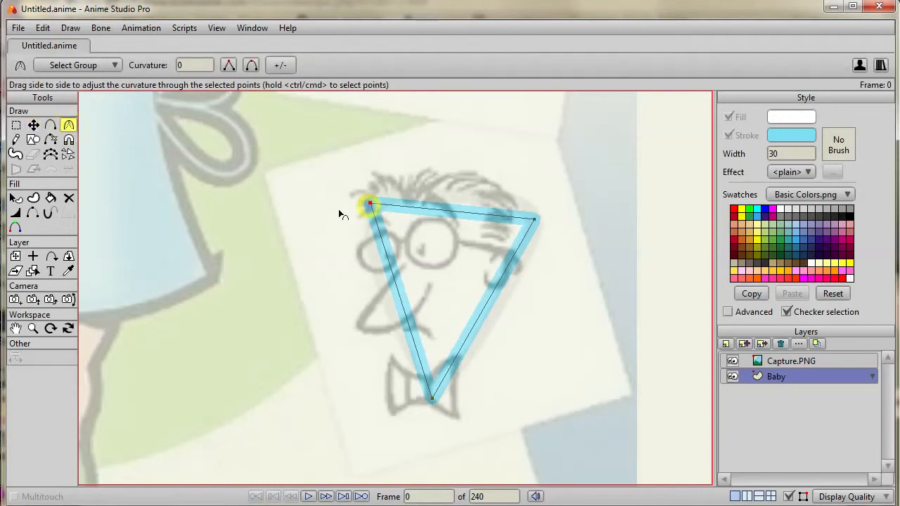
{"action": "left_click_drag", "start_coordinate": [354, 209], "coordinate": [360, 226]}
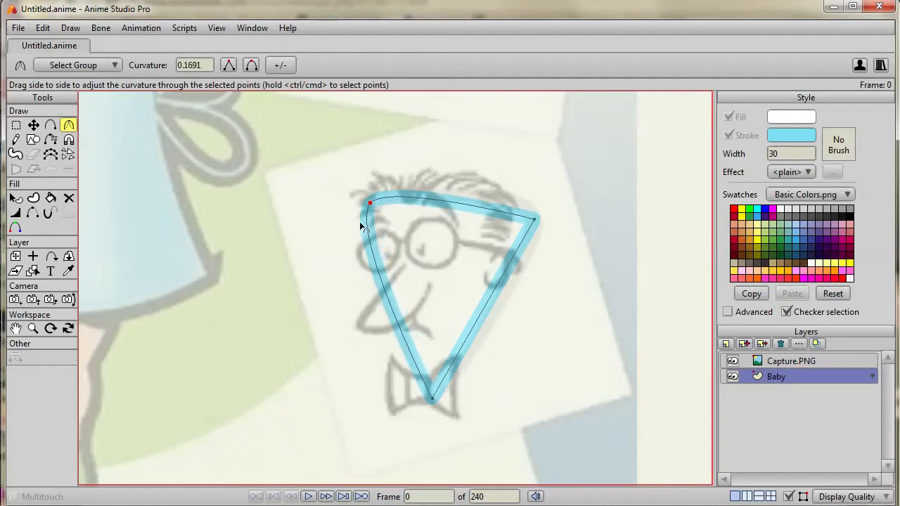
{"action": "left_click_drag", "start_coordinate": [518, 228], "coordinate": [605, 233]}
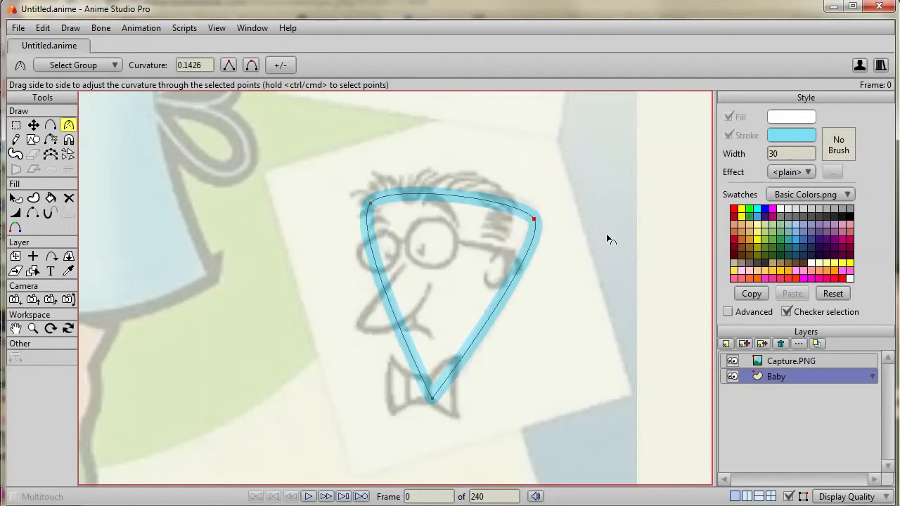
{"action": "left_click_drag", "start_coordinate": [431, 400], "coordinate": [522, 415]}
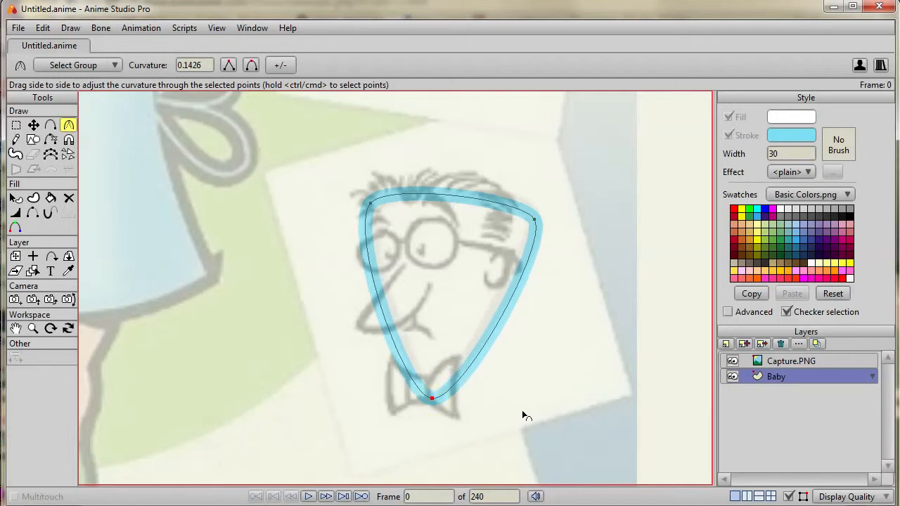
{"action": "left_click", "coordinate": [33, 125]}
{"action": "left_click_drag", "start_coordinate": [536, 225], "coordinate": [531, 215]}
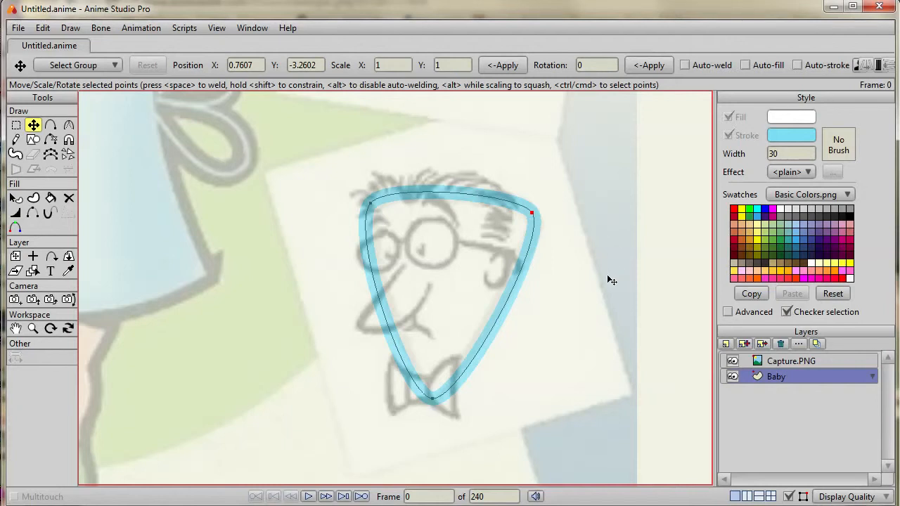
Step: Select the long-nosed man's blue ellipse and move it inside the project frame, to the left of the baby's head
{"action": "scroll", "coordinate": [607, 277], "scroll_direction": "up", "scroll_amount": 1}
{"action": "scroll", "coordinate": [606, 279], "scroll_direction": "down", "scroll_amount": 6}
{"action": "left_click_drag", "start_coordinate": [545, 204], "coordinate": [531, 358]}
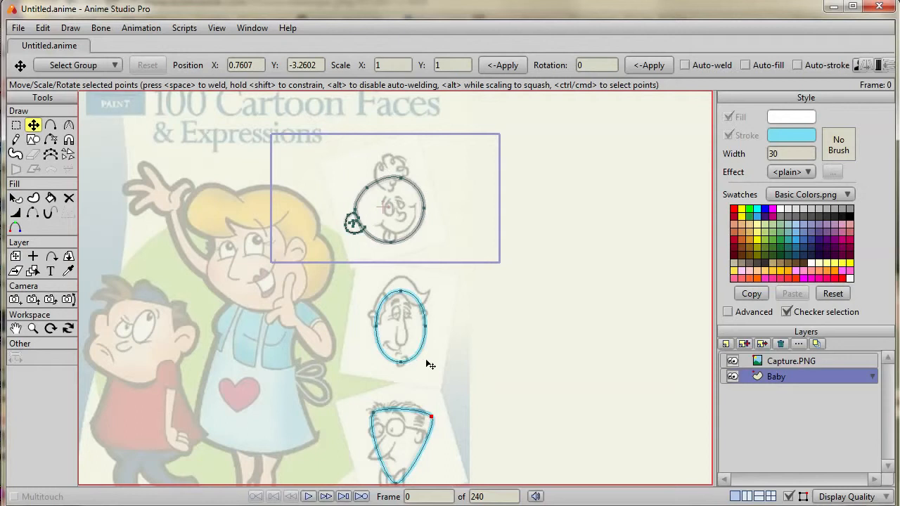
{"action": "left_click", "coordinate": [16, 125]}
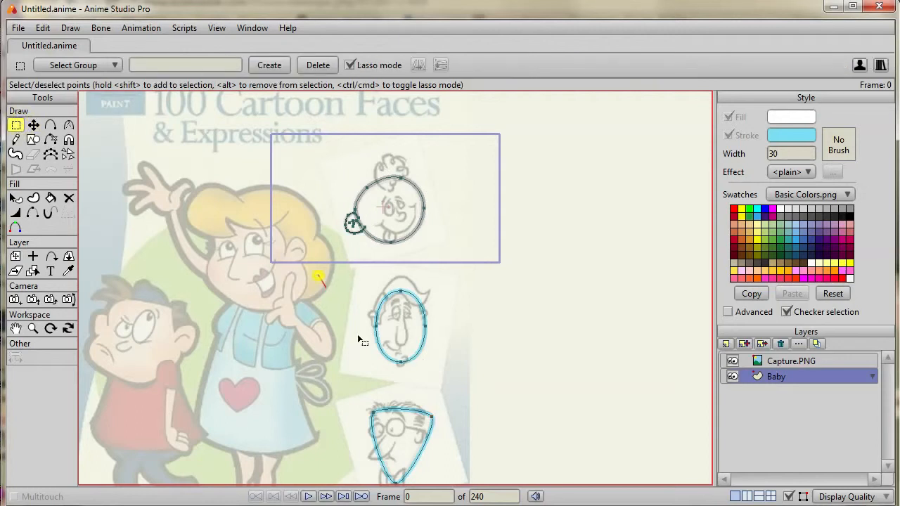
{"action": "mouse_move", "coordinate": [357, 334]}
{"action": "left_mouse_down"}
{"action": "mouse_move", "coordinate": [474, 293]}
{"action": "mouse_move", "coordinate": [373, 256]}
{"action": "mouse_move", "coordinate": [350, 320]}
{"action": "mouse_move", "coordinate": [364, 284]}
{"action": "mouse_move", "coordinate": [326, 259]}
{"action": "mouse_move", "coordinate": [316, 208]}
{"action": "left_mouse_up"}
{"action": "left_click", "coordinate": [33, 125]}
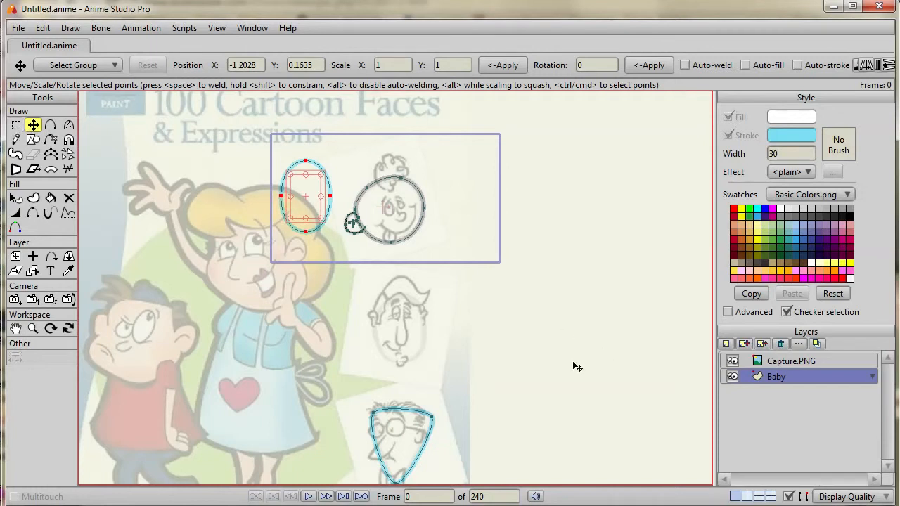
Step: Hide the Capture.PNG reference layer so only the traced shapes are shown in the project frame
{"action": "scroll", "coordinate": [606, 310], "scroll_direction": "up", "scroll_amount": 4}
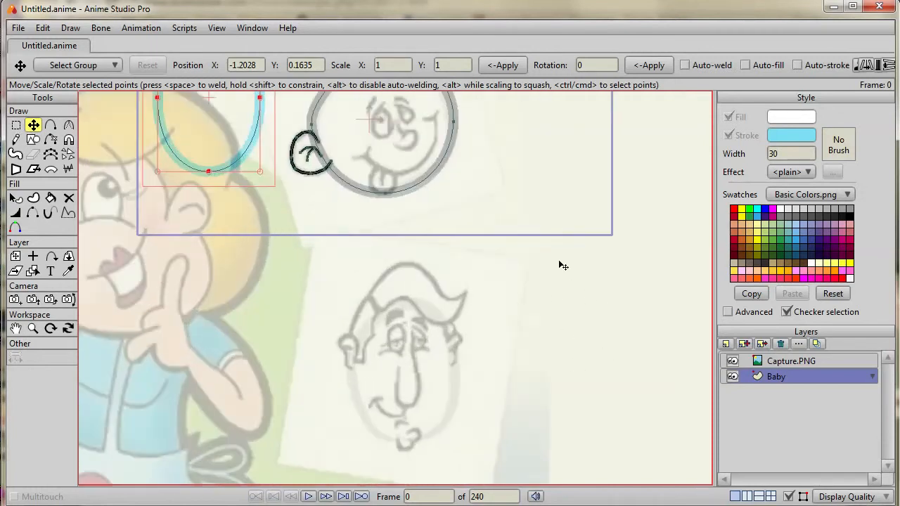
{"action": "mouse_move", "coordinate": [559, 261]}
{"action": "left_mouse_down"}
{"action": "mouse_move", "coordinate": [559, 392]}
{"action": "mouse_move", "coordinate": [707, 391]}
{"action": "left_mouse_up"}
{"action": "left_click", "coordinate": [732, 361]}
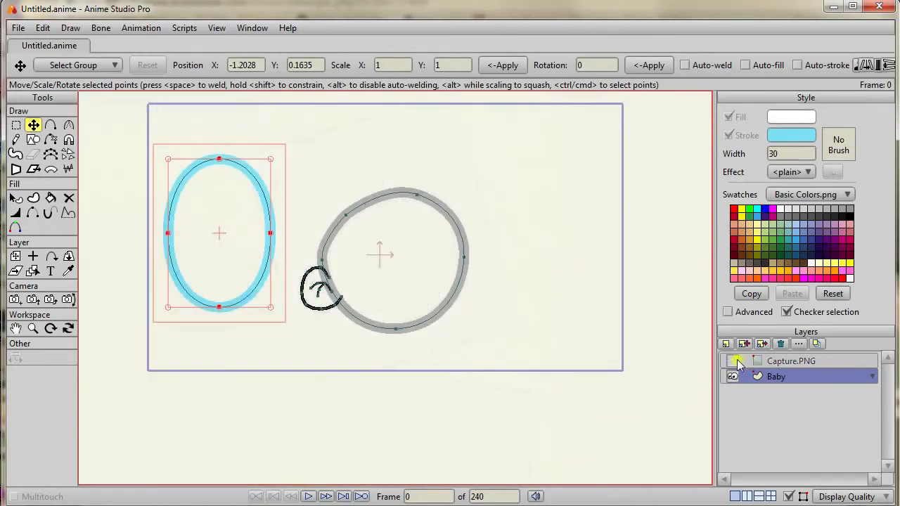